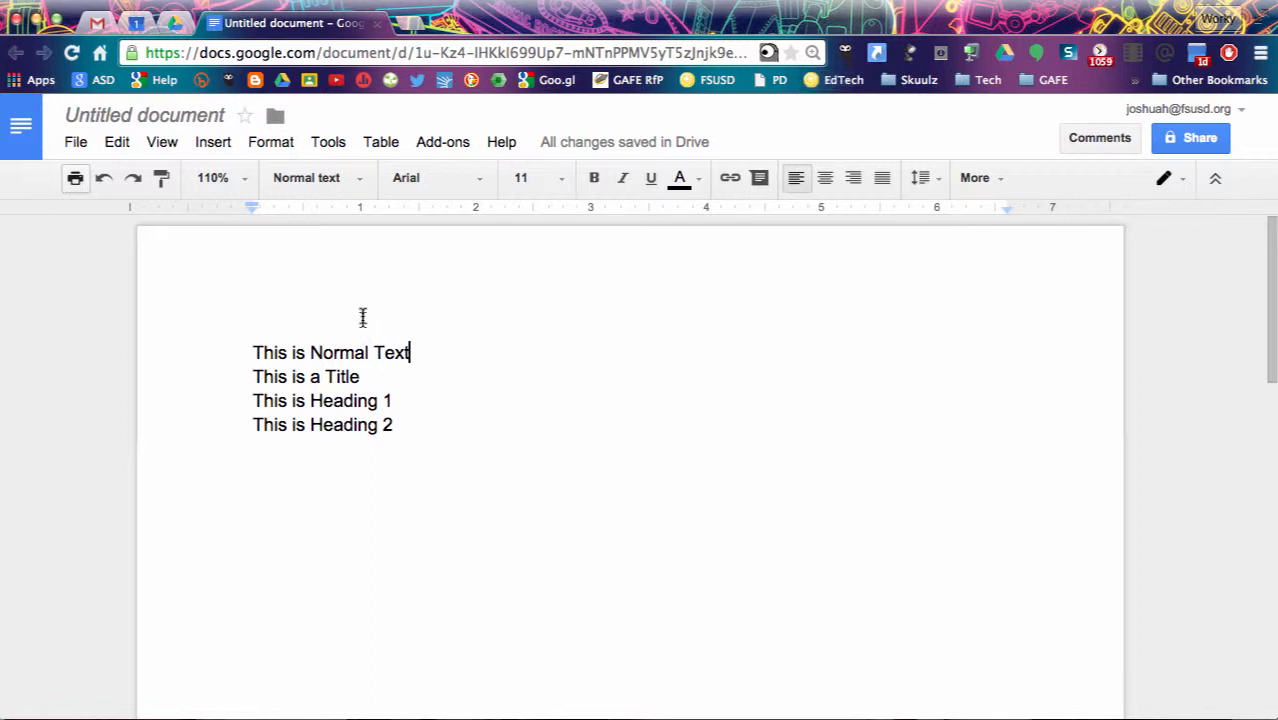
{"action": "left_click", "coordinate": [352, 185]}
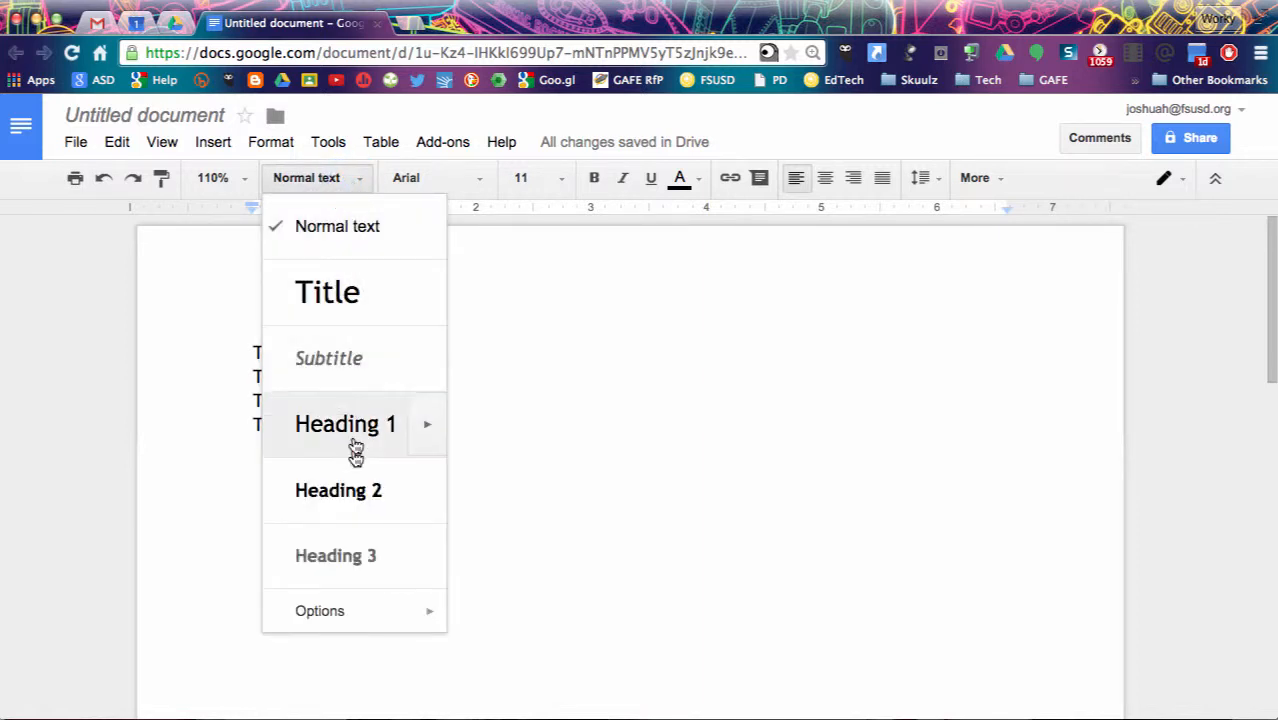
{"action": "left_click", "coordinate": [932, 182]}
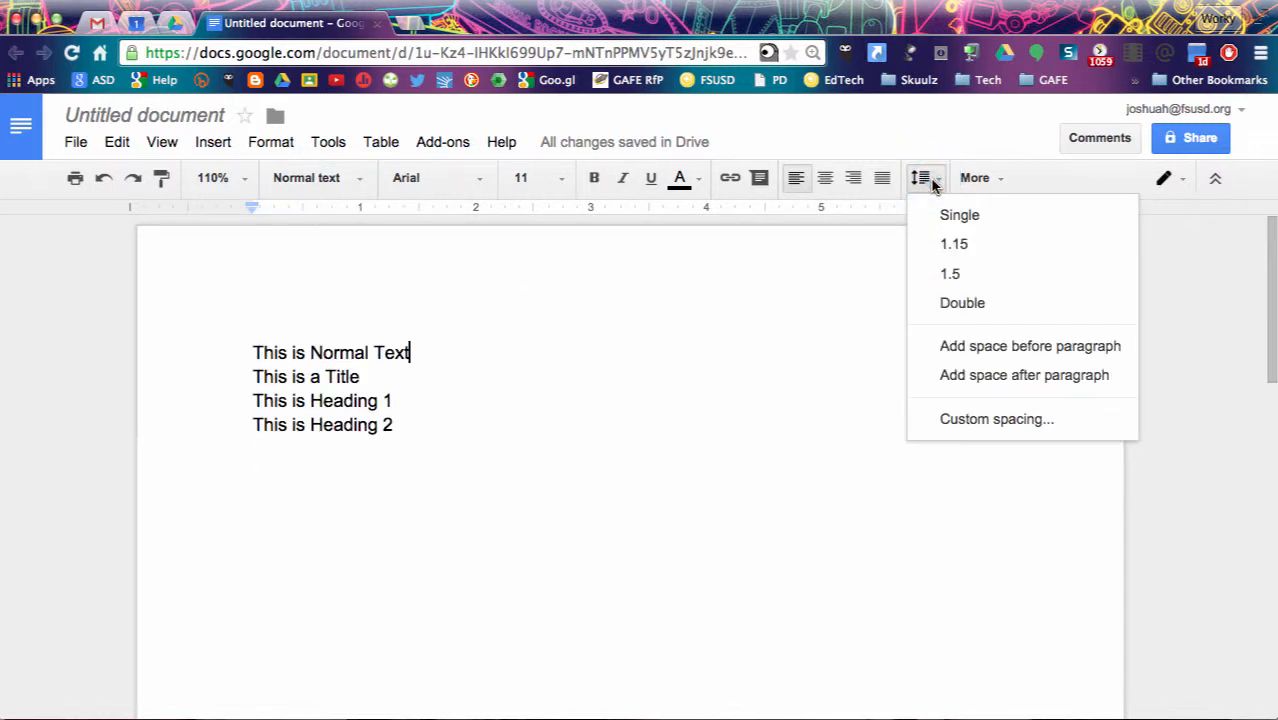
{"action": "left_click", "coordinate": [299, 343]}
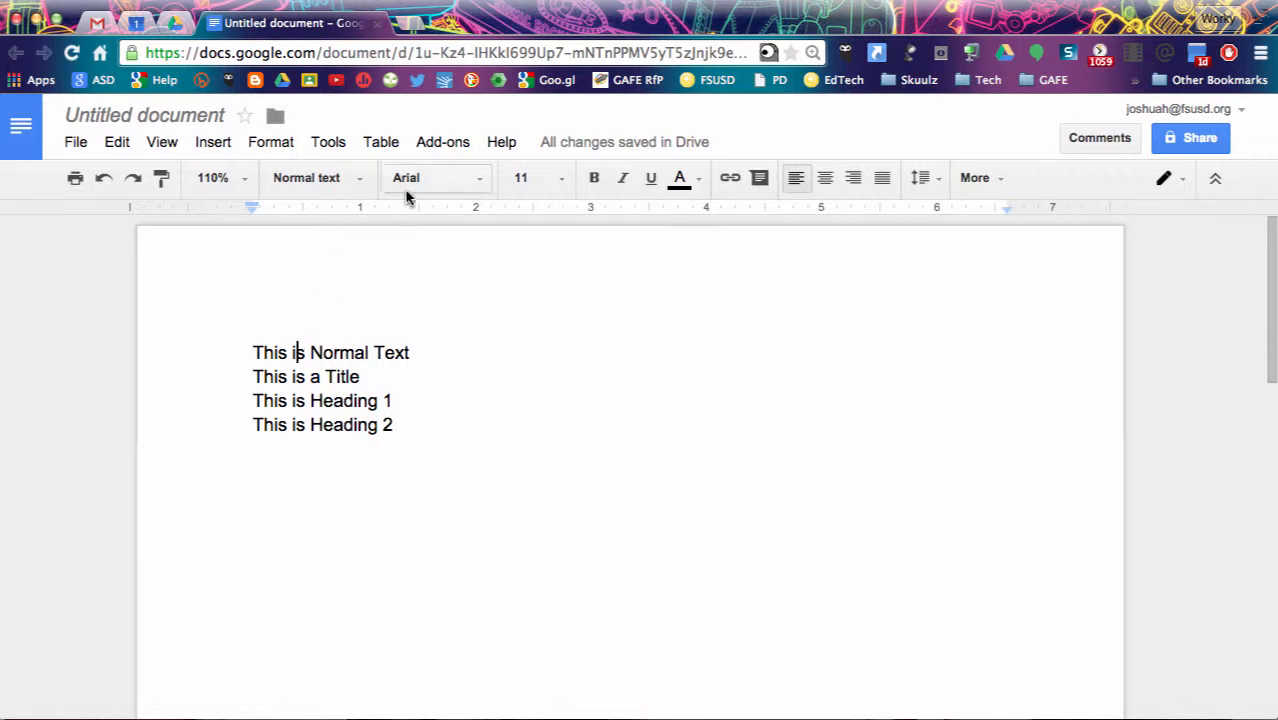
Format the "This is Normal Text" line in Calibri at size 12
{"action": "left_click", "coordinate": [244, 354]}
{"action": "left_click_drag", "start_coordinate": [244, 354], "coordinate": [407, 345]}
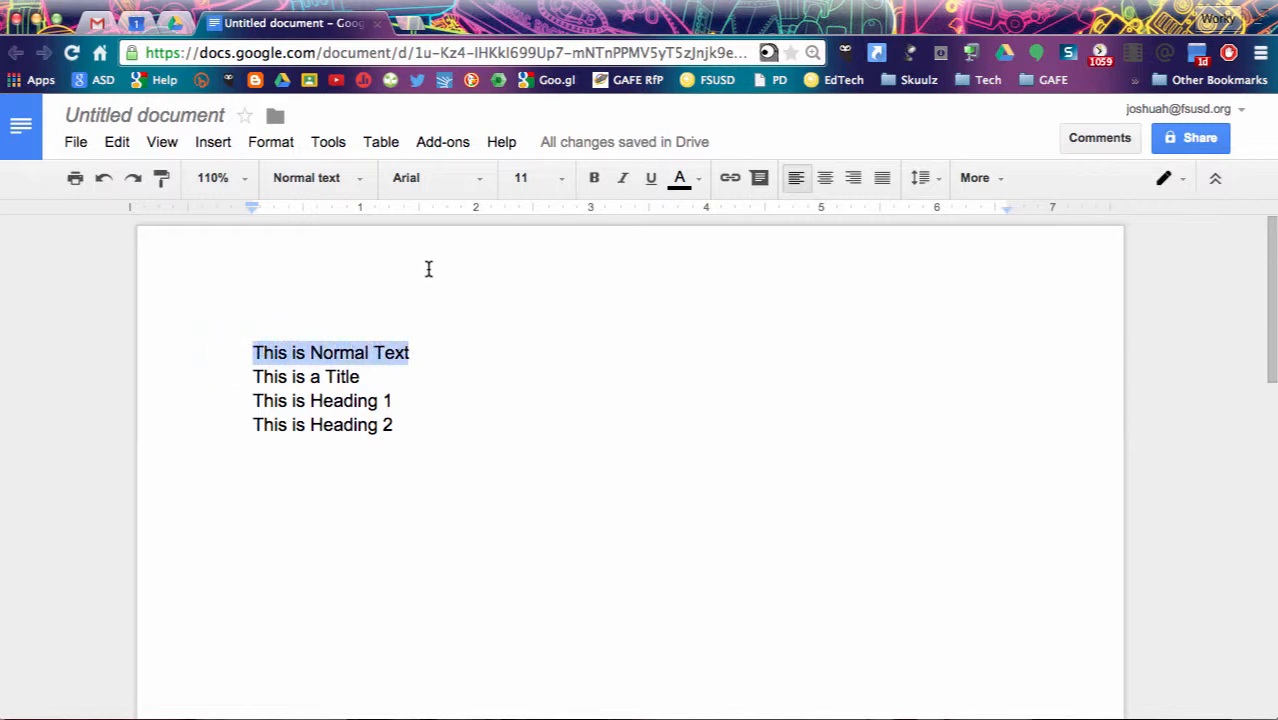
{"action": "left_click", "coordinate": [459, 184]}
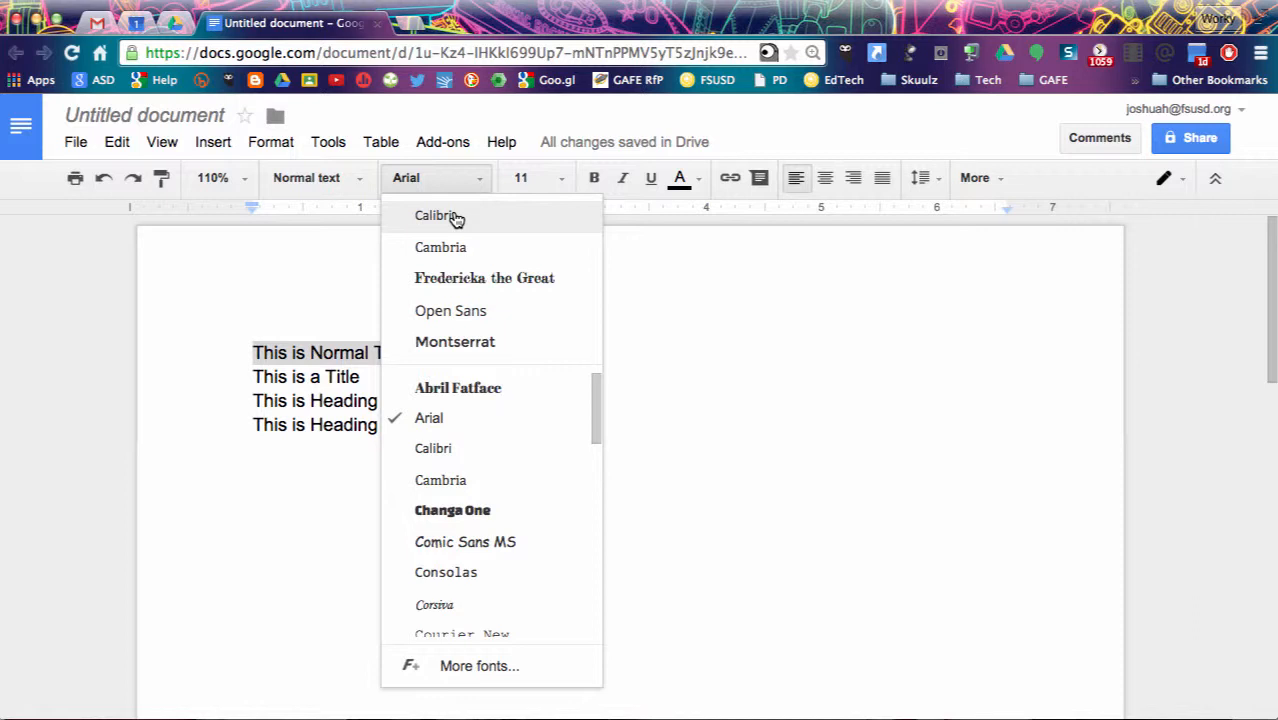
{"action": "left_click", "coordinate": [455, 217]}
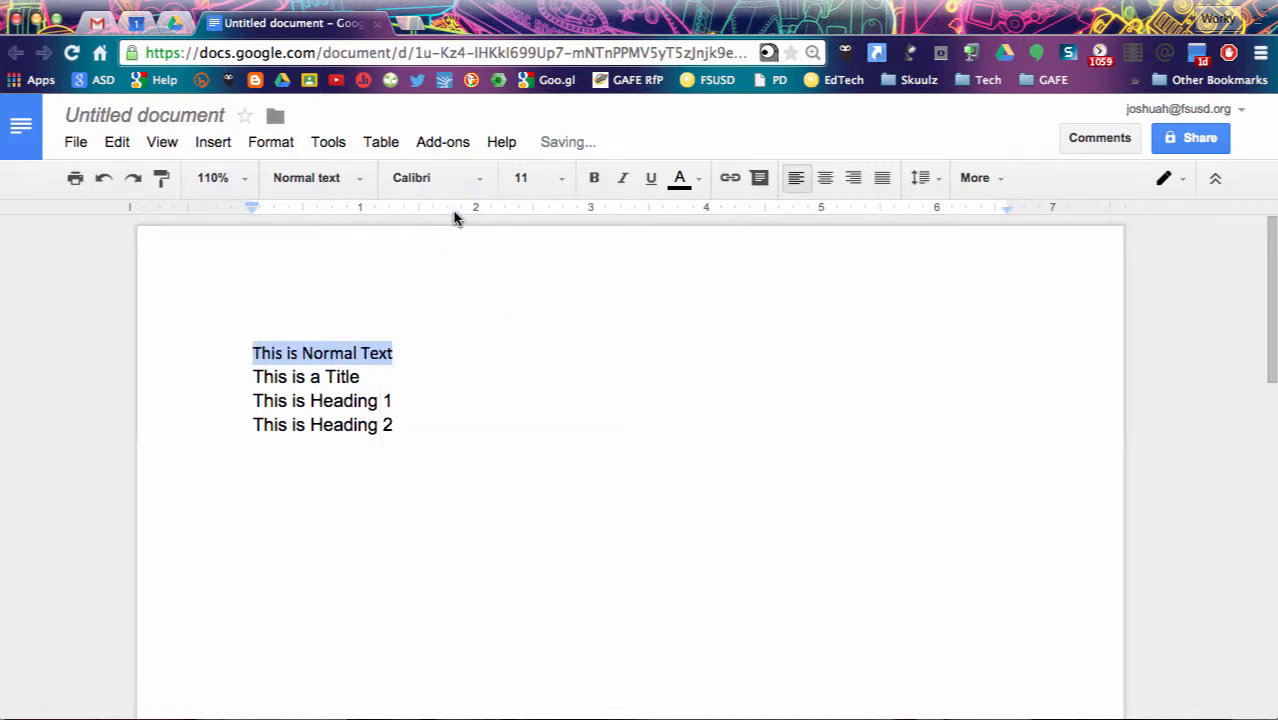
{"action": "left_click", "coordinate": [564, 178]}
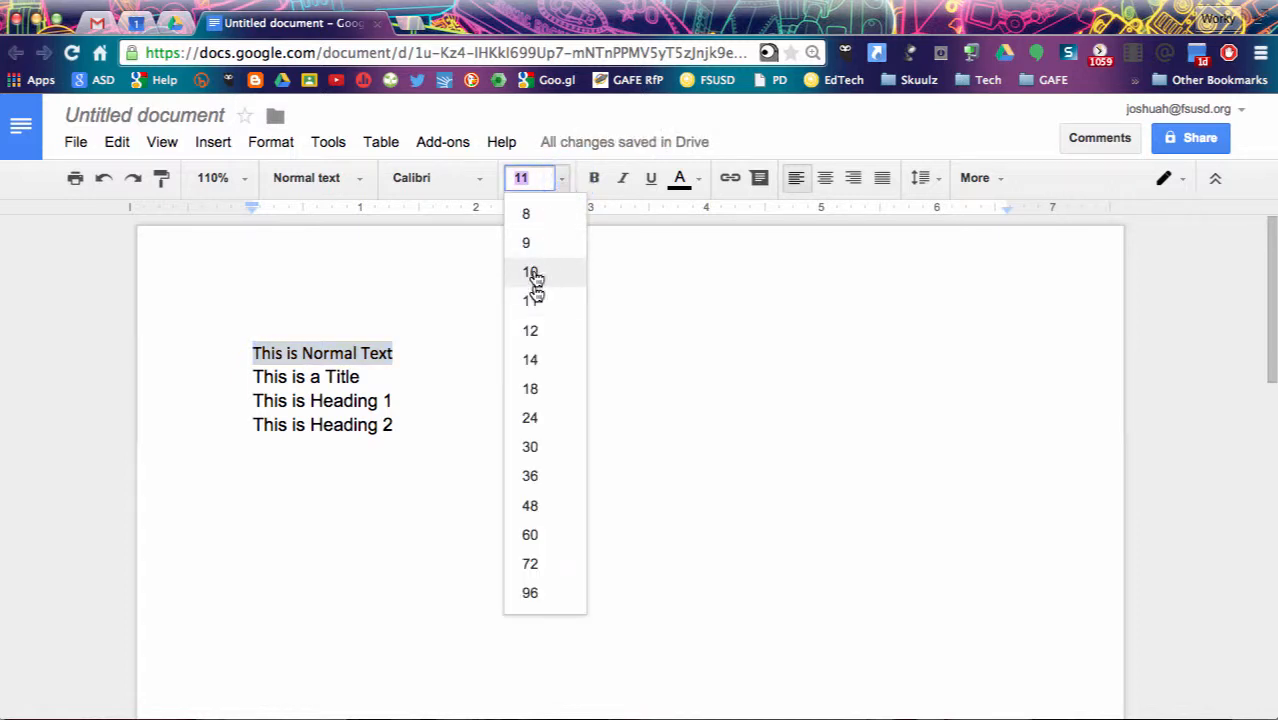
{"action": "left_click", "coordinate": [531, 328]}
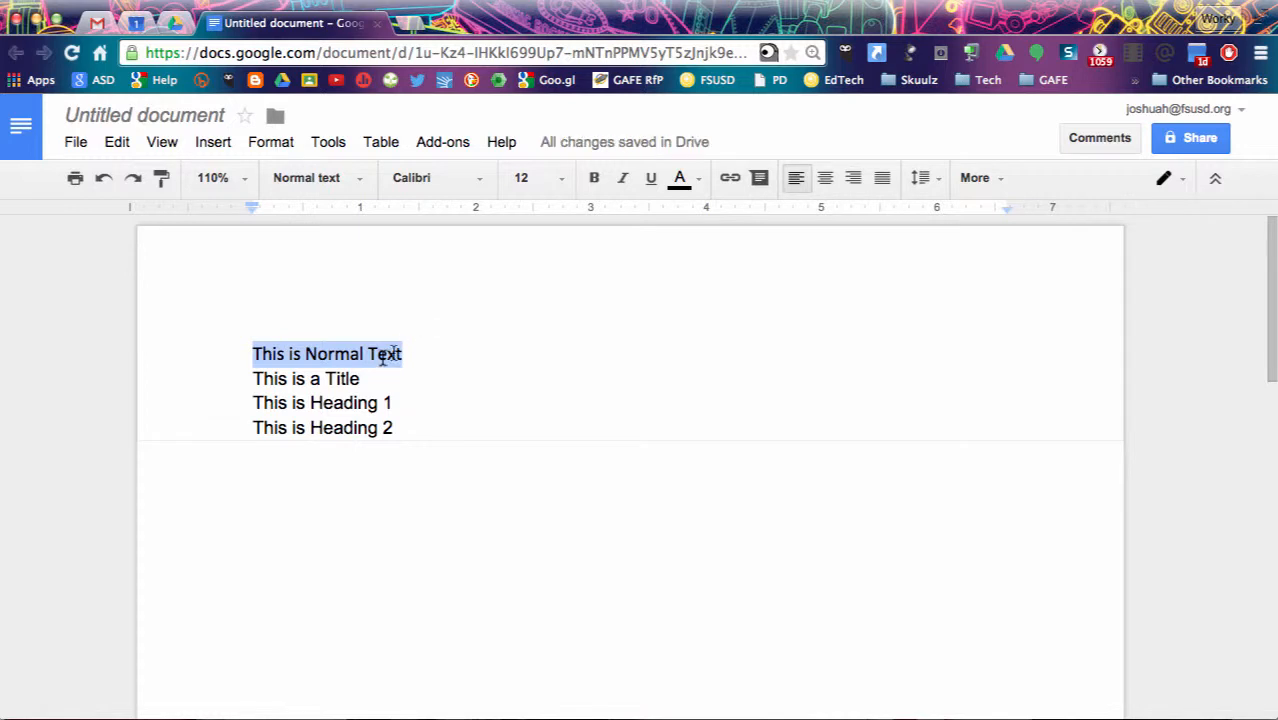
Give the "This is Normal Text" line custom spacing with 1.1 line spacing and 6 pt after the paragraph
{"action": "left_click", "coordinate": [935, 183]}
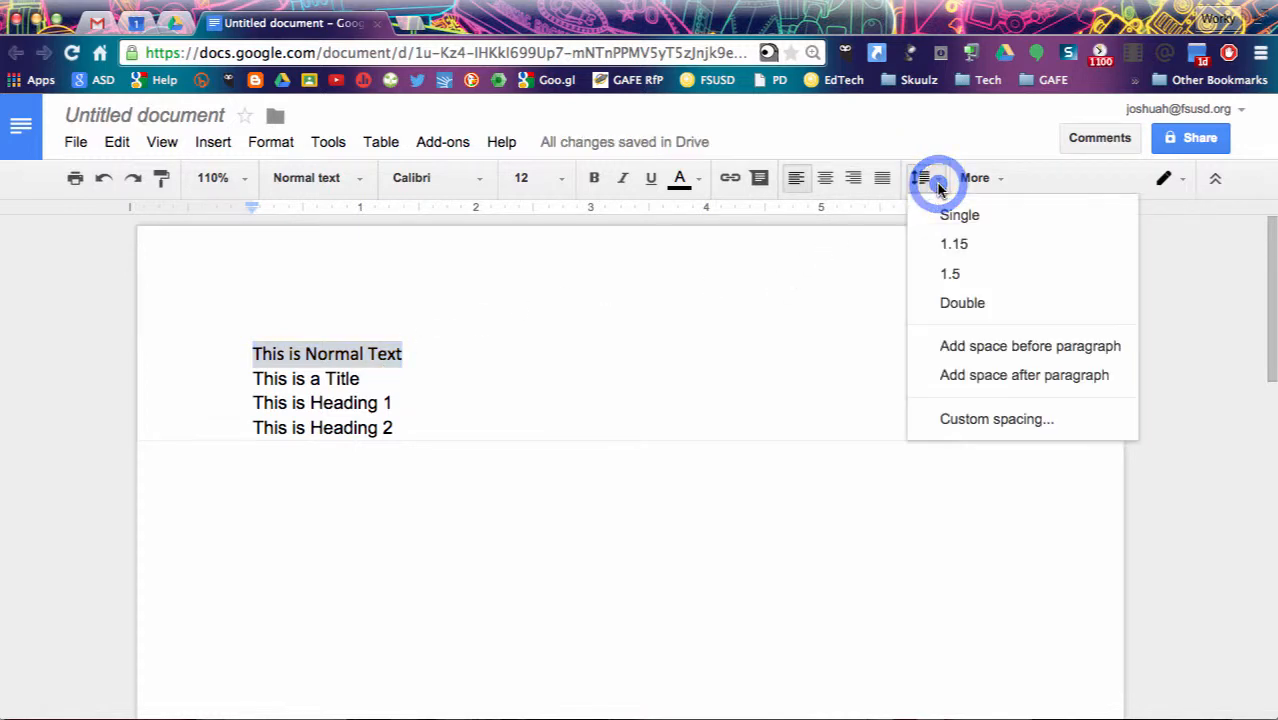
{"action": "left_click", "coordinate": [946, 421]}
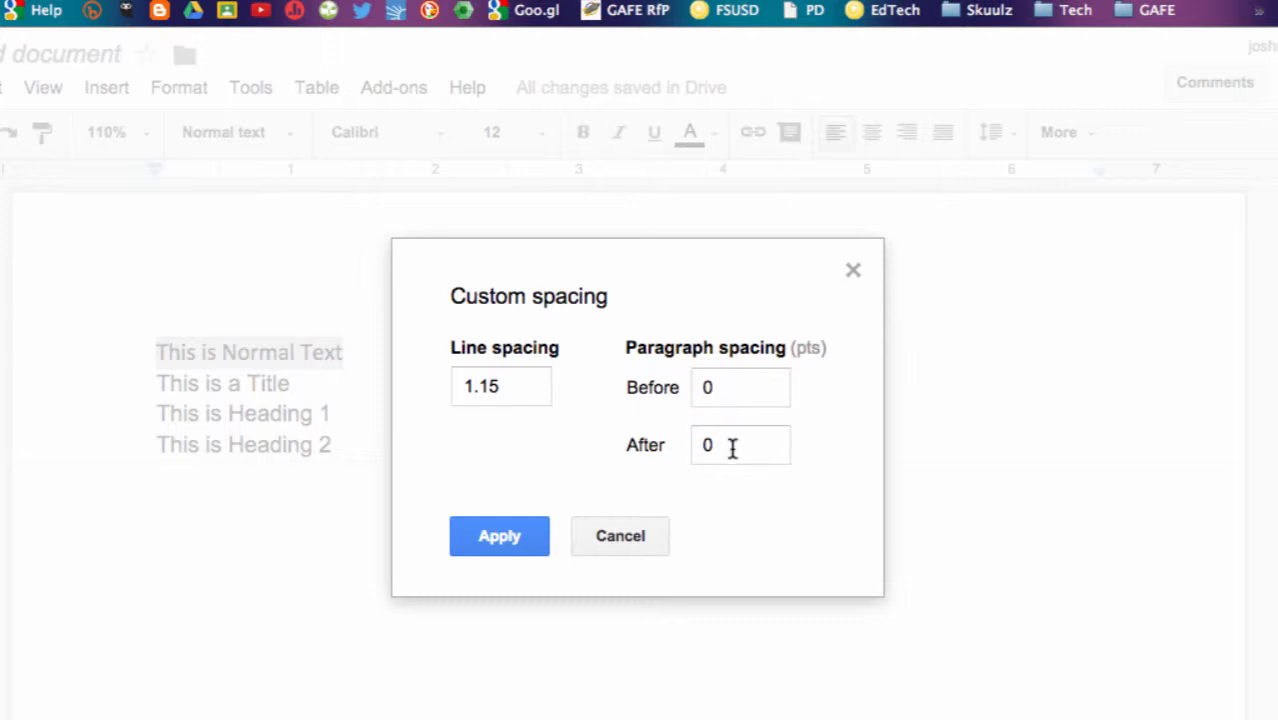
{"action": "left_click", "coordinate": [510, 388]}
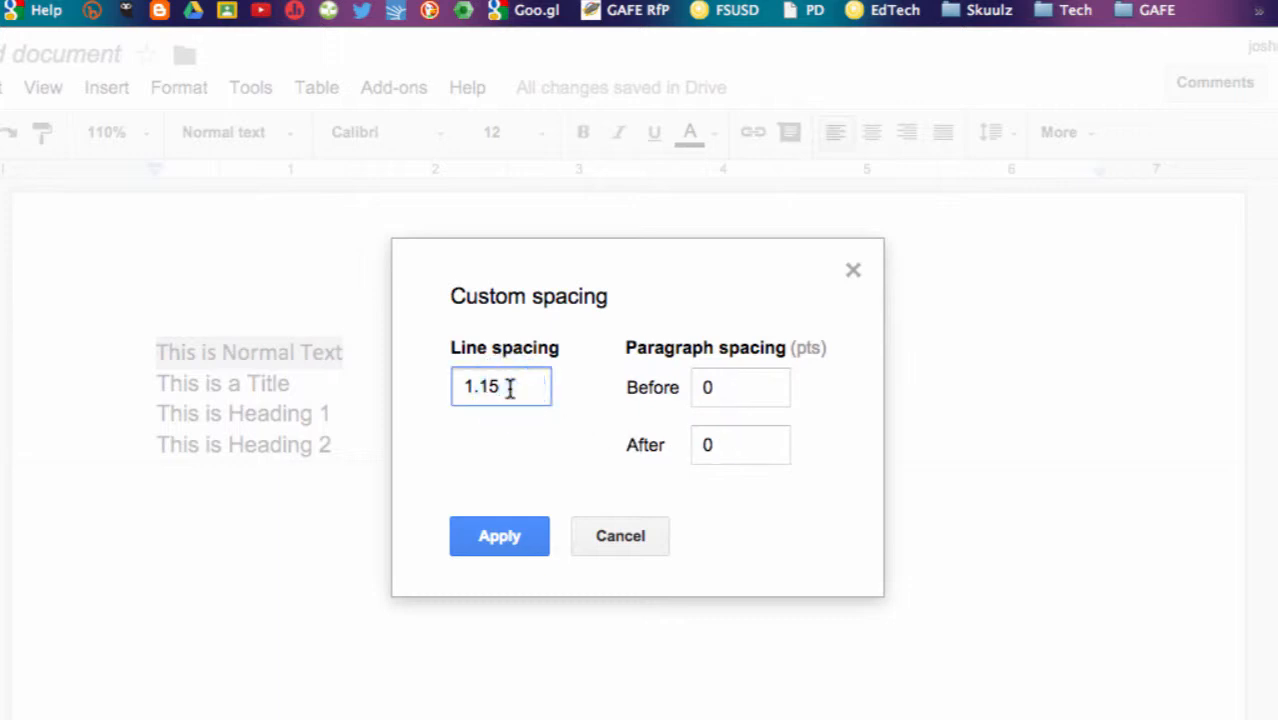
{"action": "key", "text": "BackSpace"}
{"action": "double_click", "coordinate": [715, 445]}
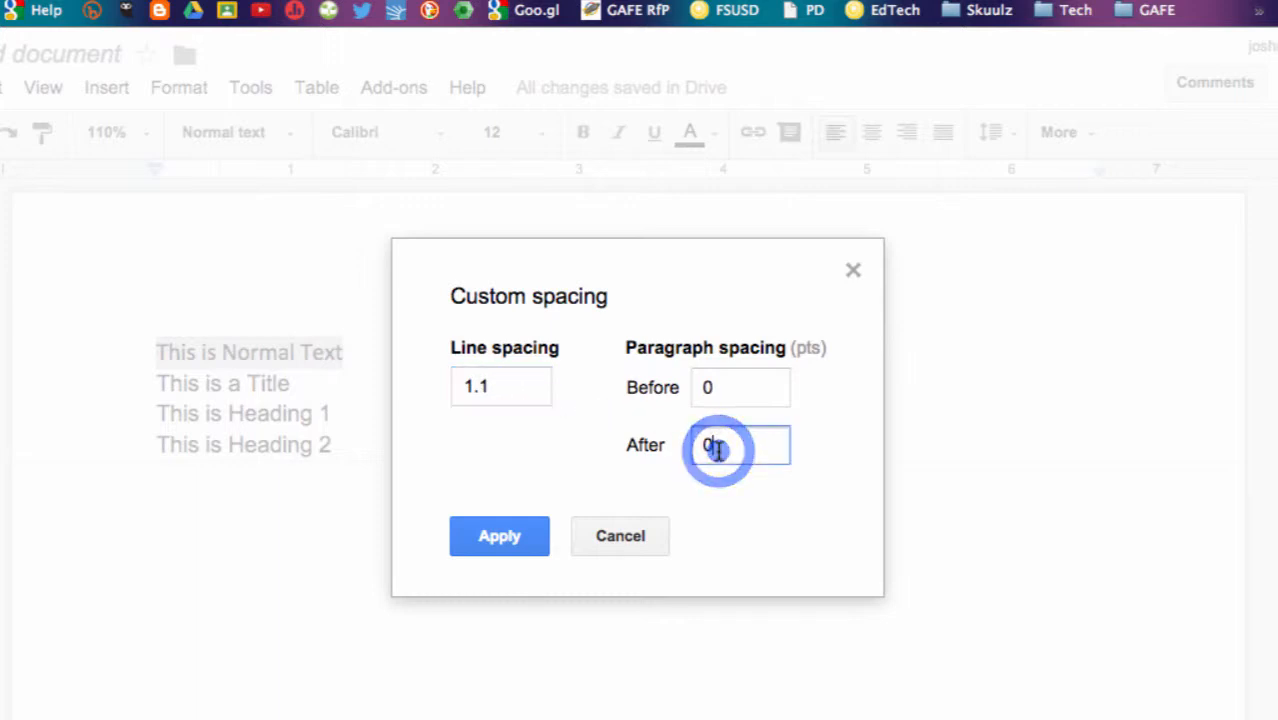
{"action": "type", "text": "6"}
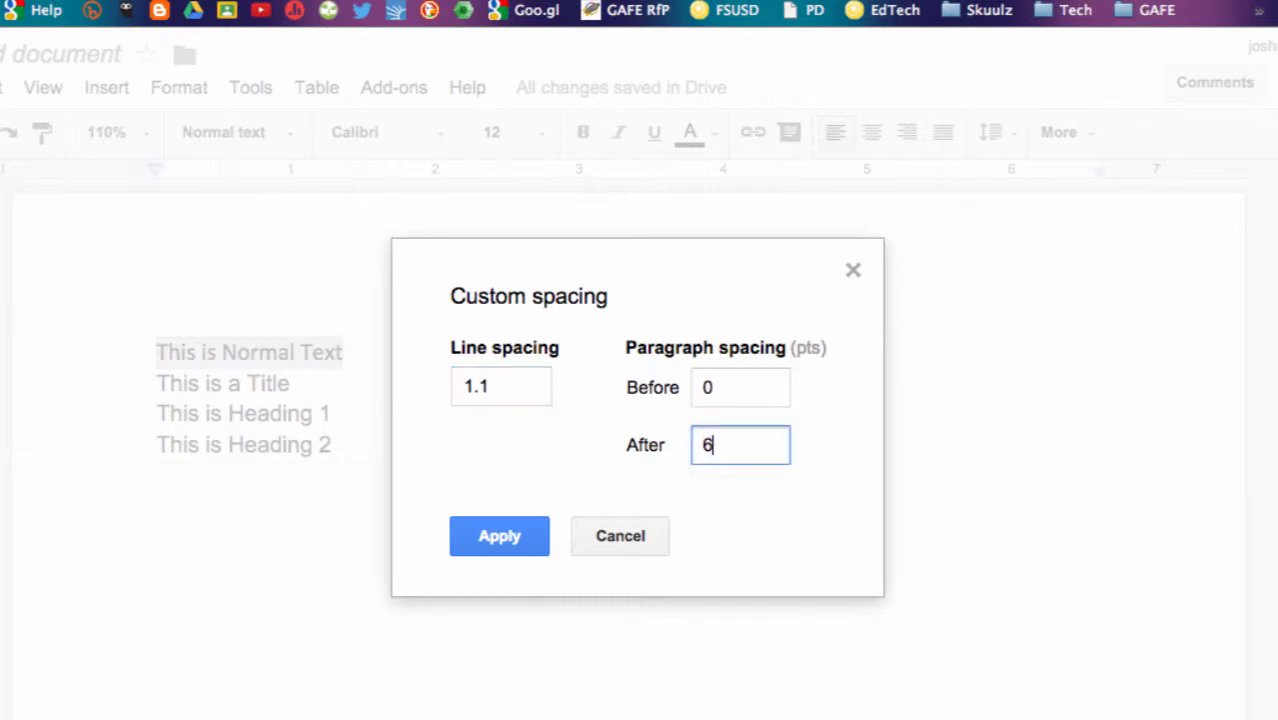
{"action": "left_click", "coordinate": [510, 534]}
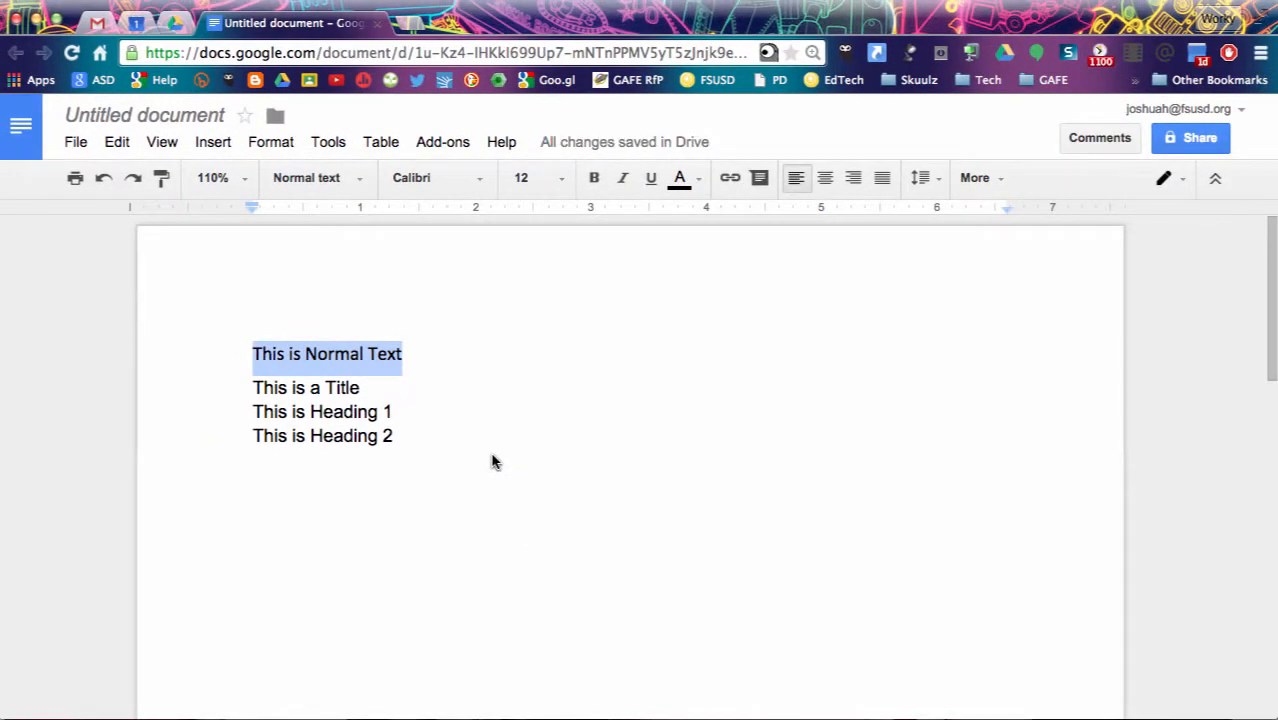
Update the Normal text style to match the formatting of the selected "This is Normal Text" line
{"action": "left_click", "coordinate": [357, 178]}
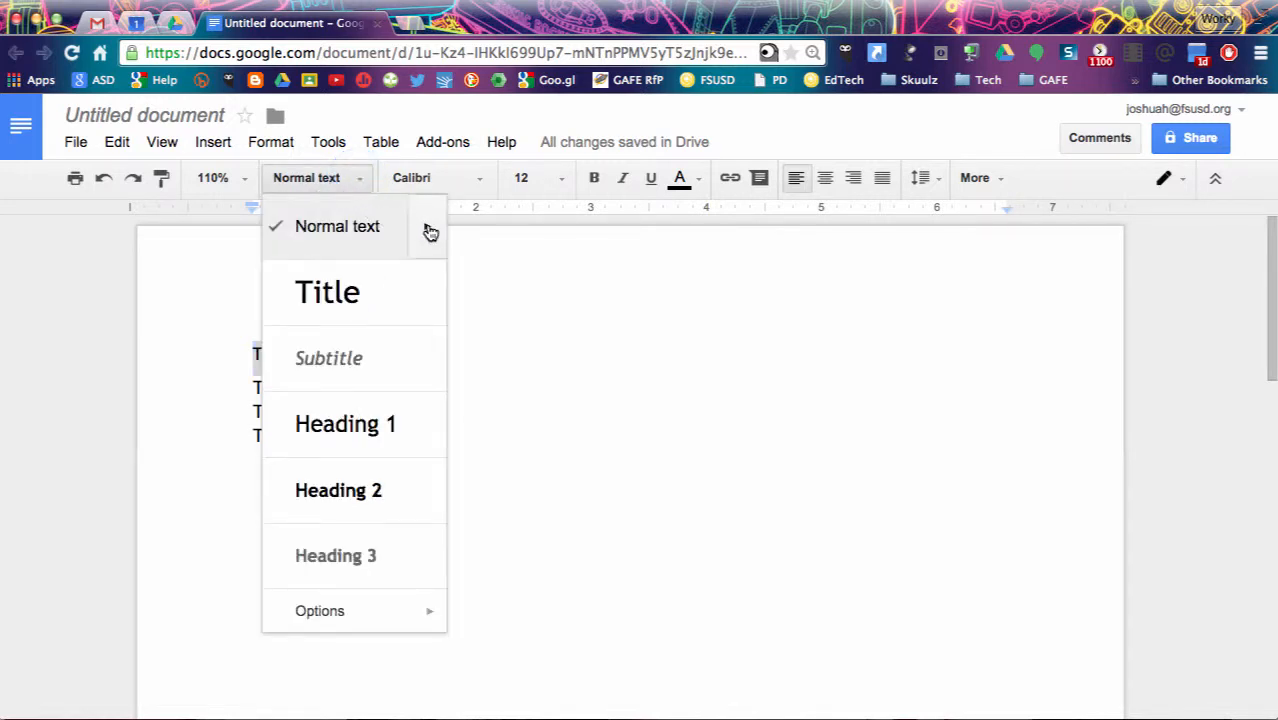
{"action": "left_click", "coordinate": [430, 230]}
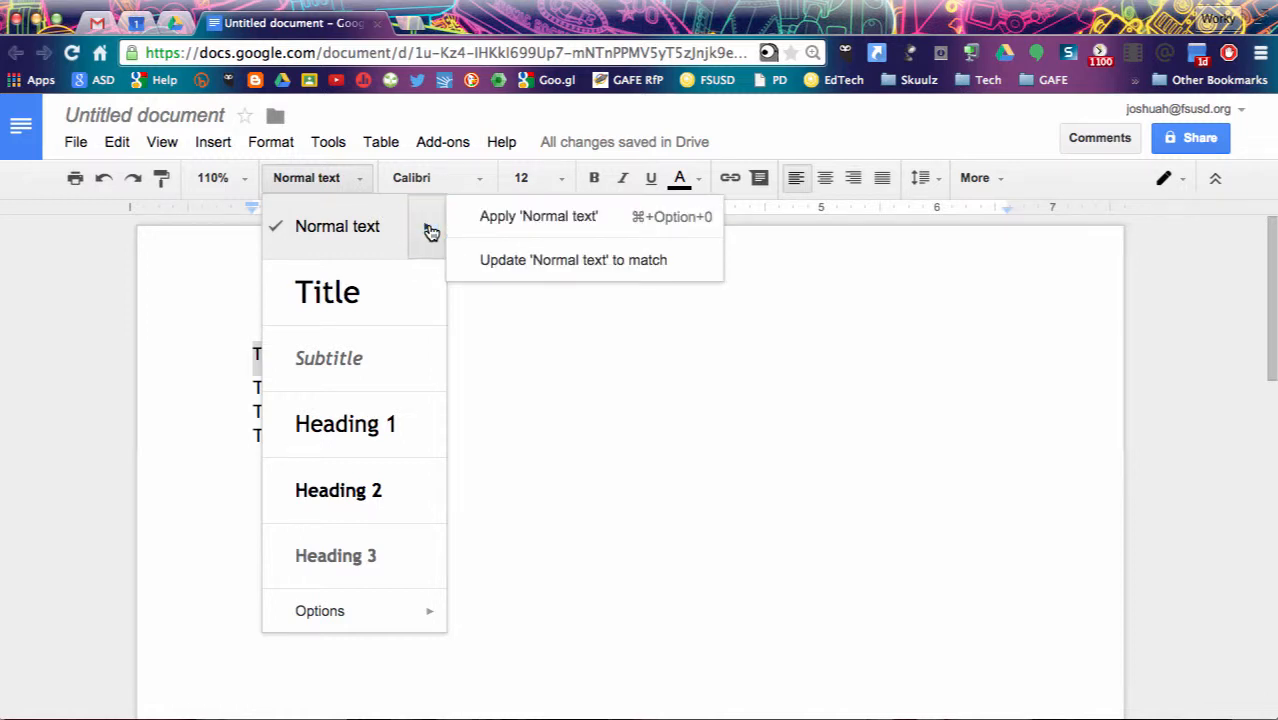
{"action": "left_click", "coordinate": [493, 262]}
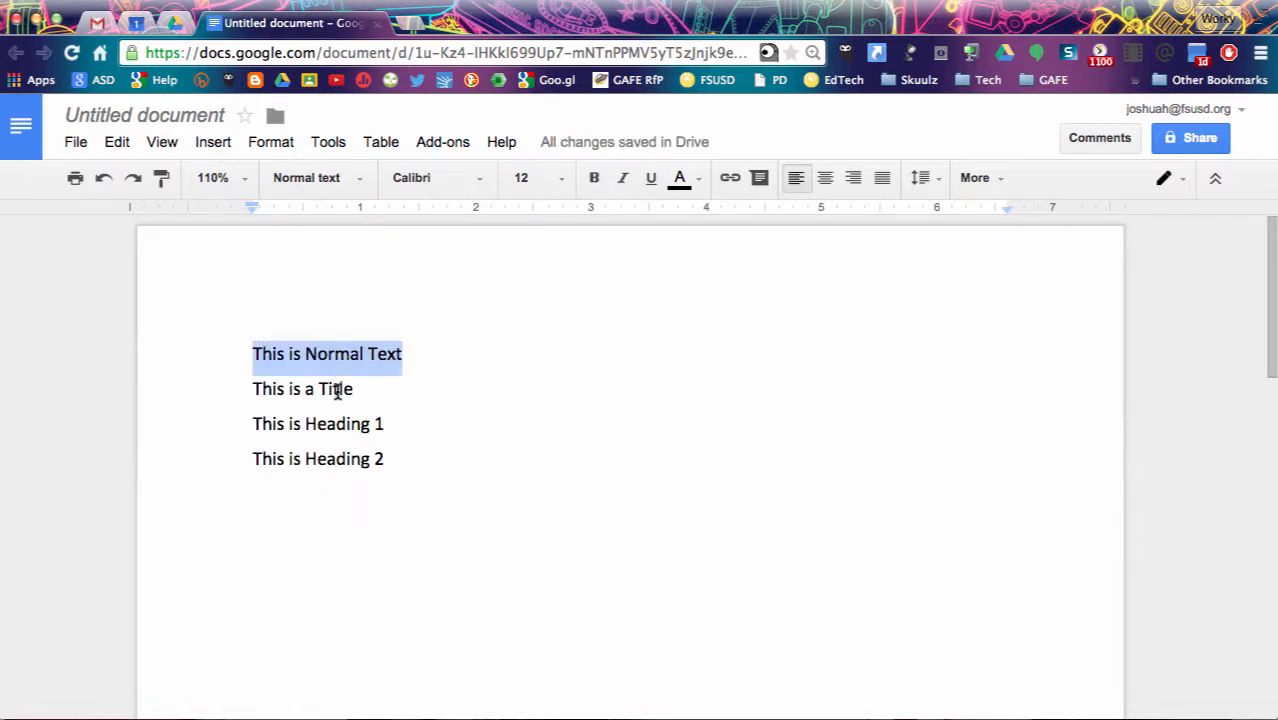
{"action": "left_click", "coordinate": [333, 392]}
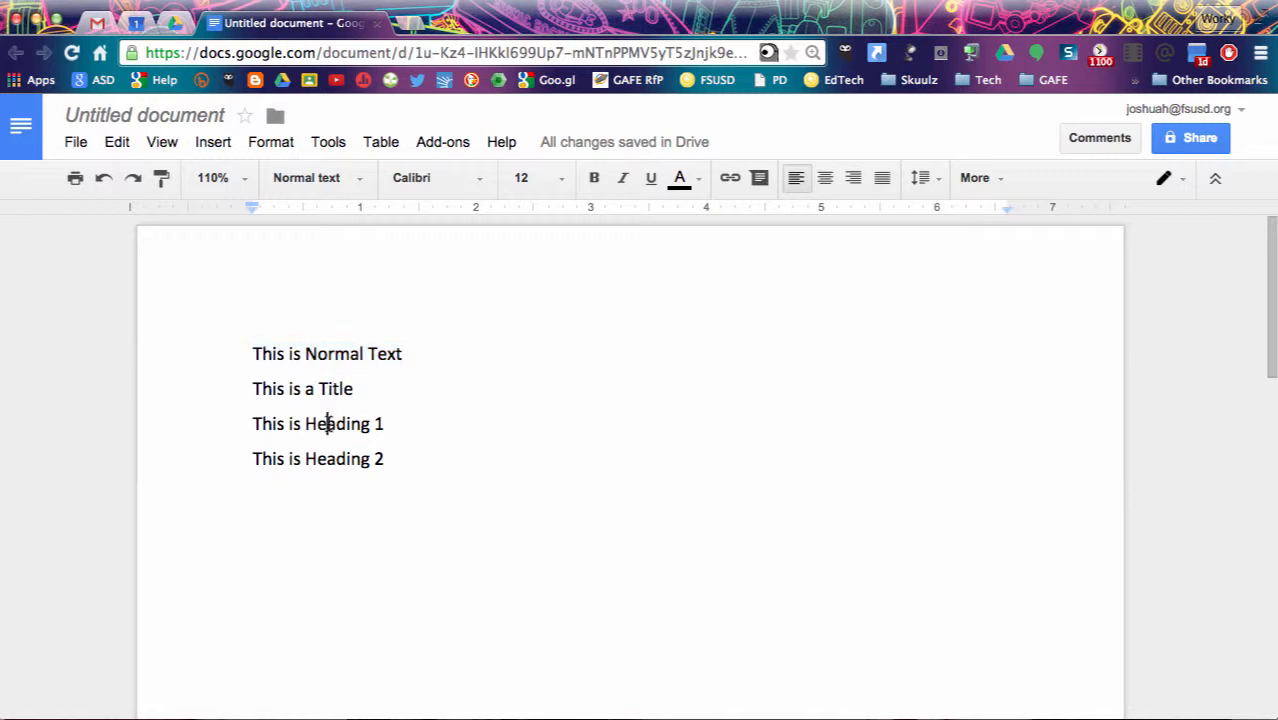
{"action": "left_click", "coordinate": [327, 460]}
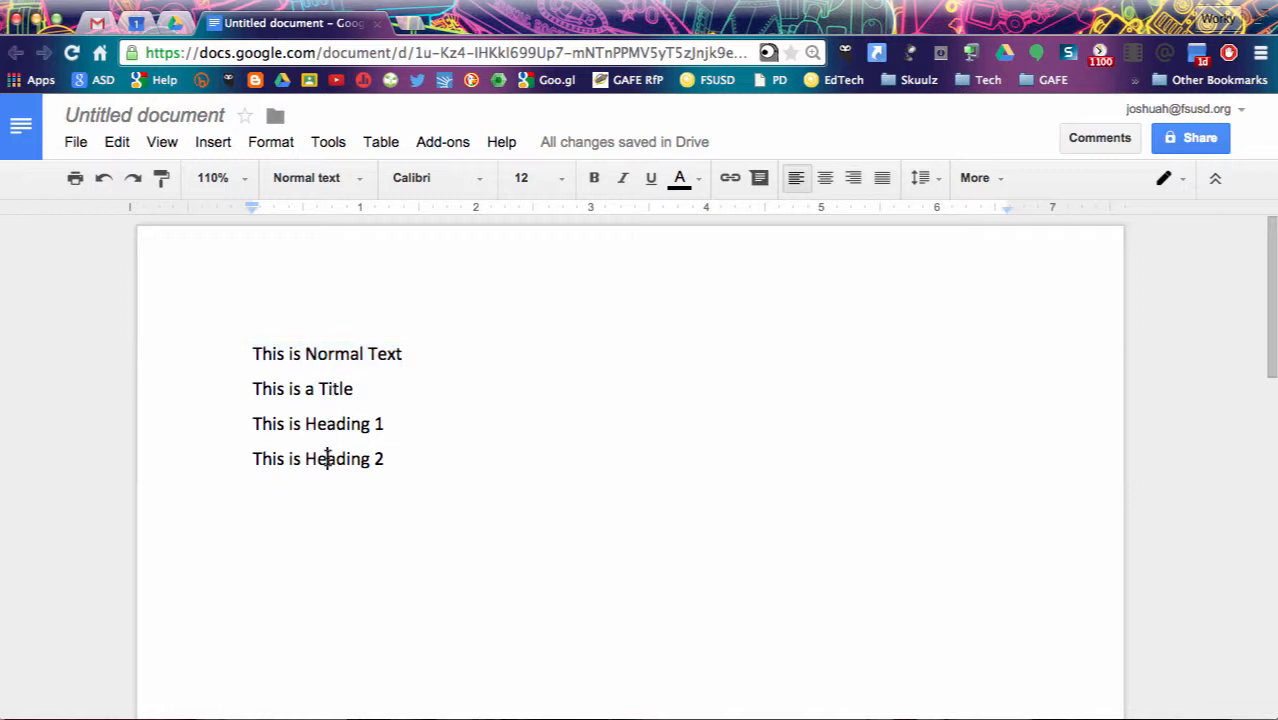
Save the document's current paragraph styles as the default styles
{"action": "left_click", "coordinate": [326, 390]}
{"action": "left_click", "coordinate": [343, 179]}
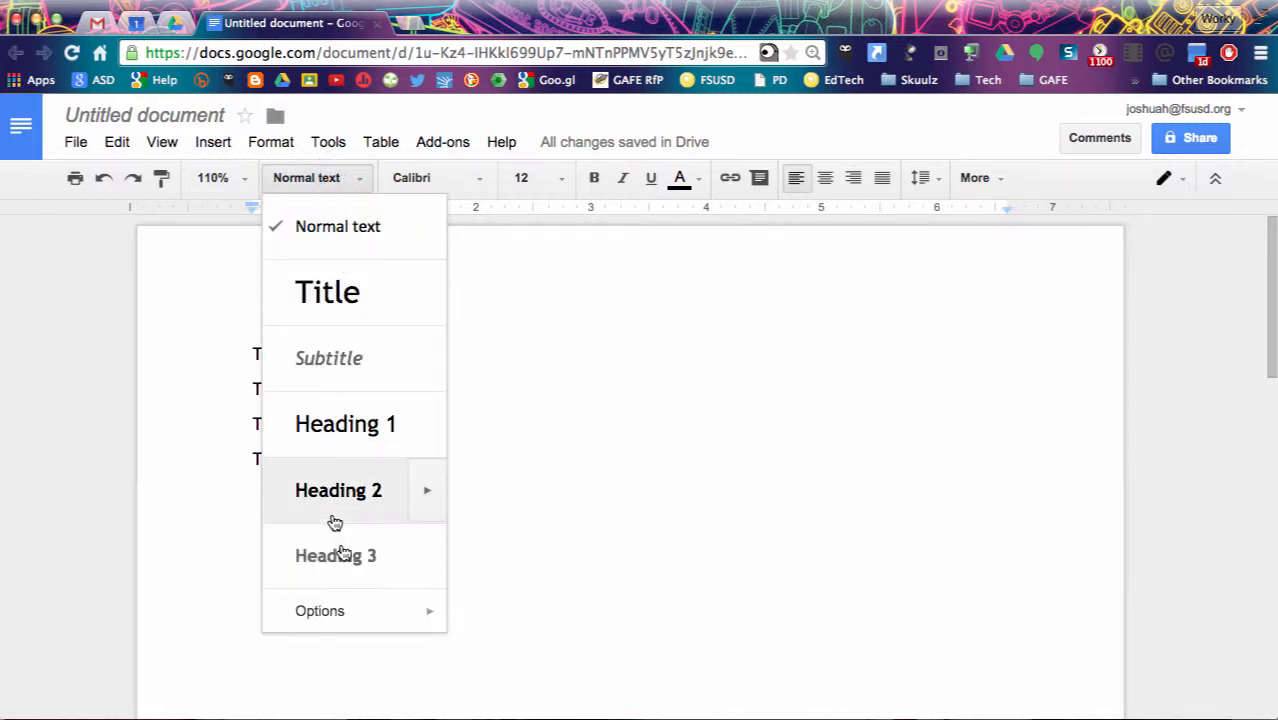
{"action": "mouse_move", "coordinate": [370, 626]}
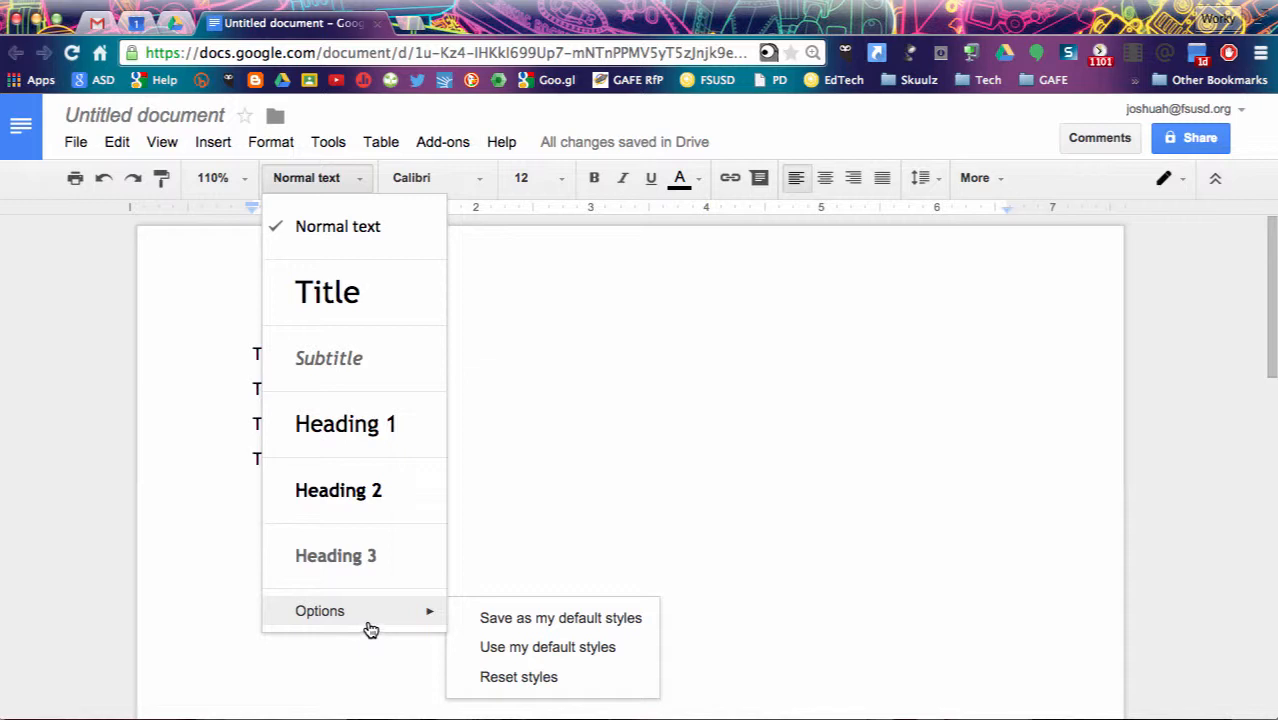
{"action": "left_click", "coordinate": [489, 620]}
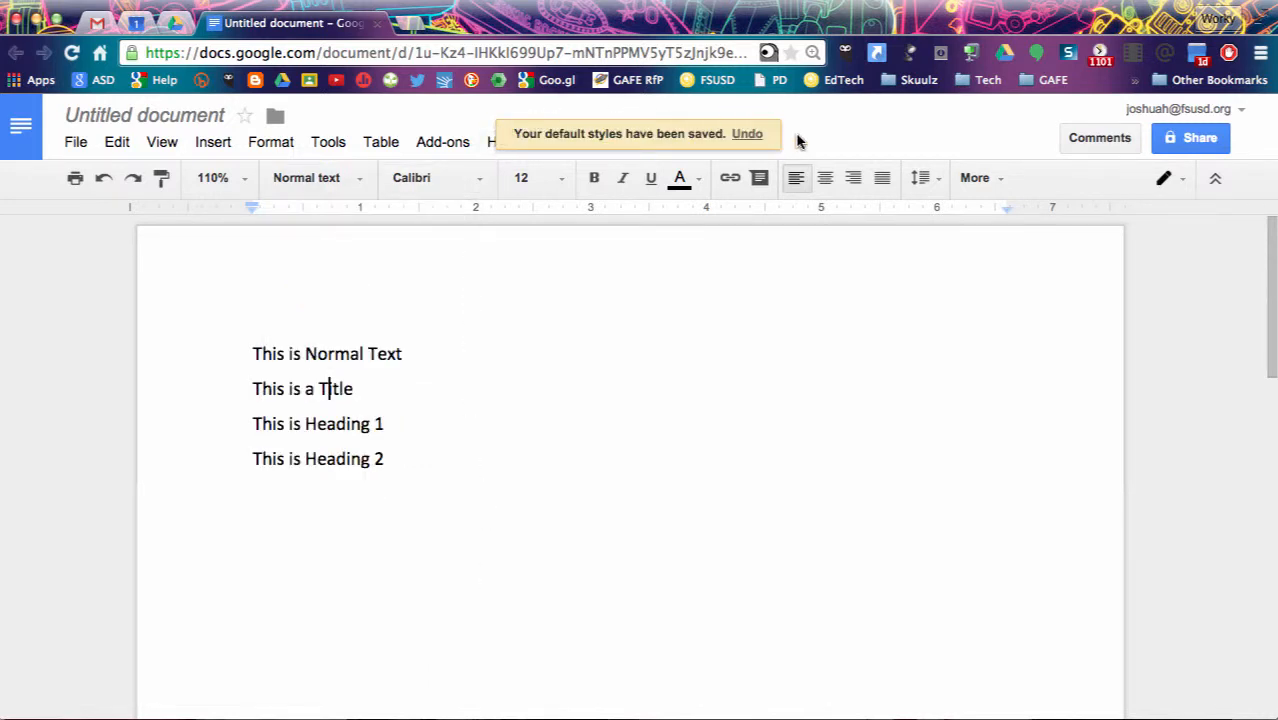
Apply the Title style to the "This is a Title" line
{"action": "left_click", "coordinate": [290, 177]}
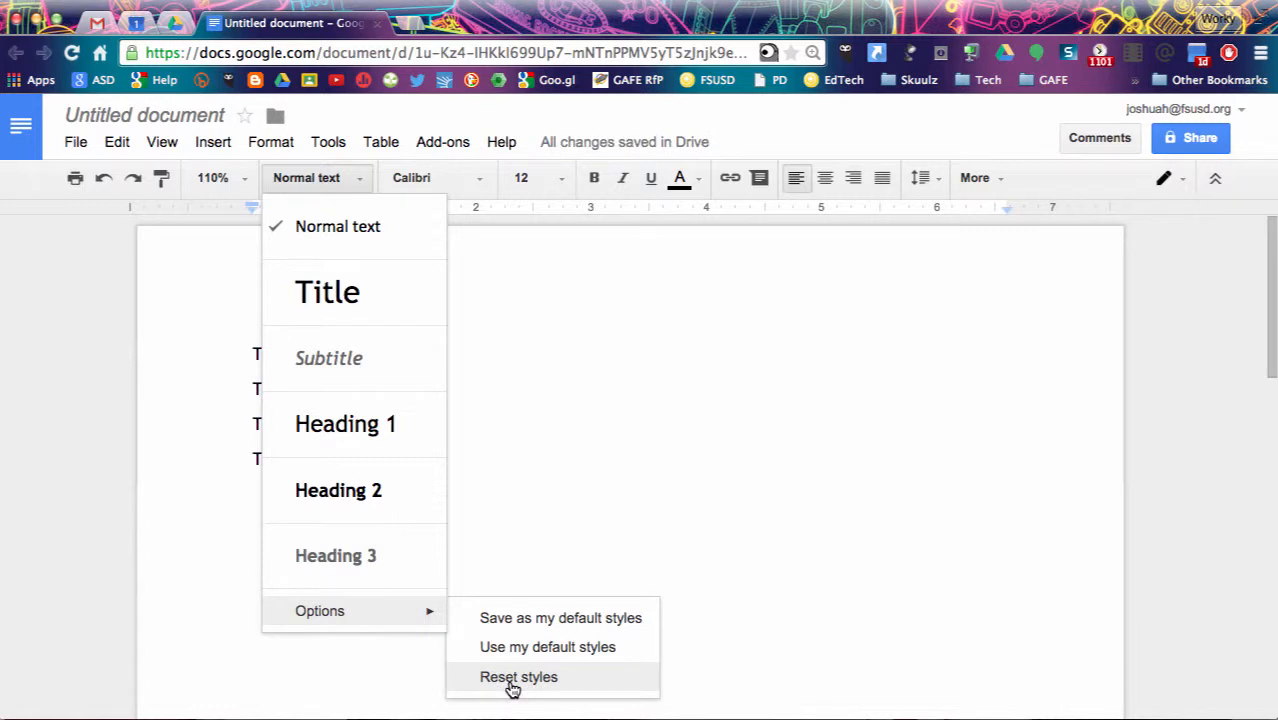
{"action": "left_click", "coordinate": [516, 505]}
{"action": "left_click_drag", "start_coordinate": [240, 388], "coordinate": [365, 390]}
{"action": "left_click", "coordinate": [335, 180]}
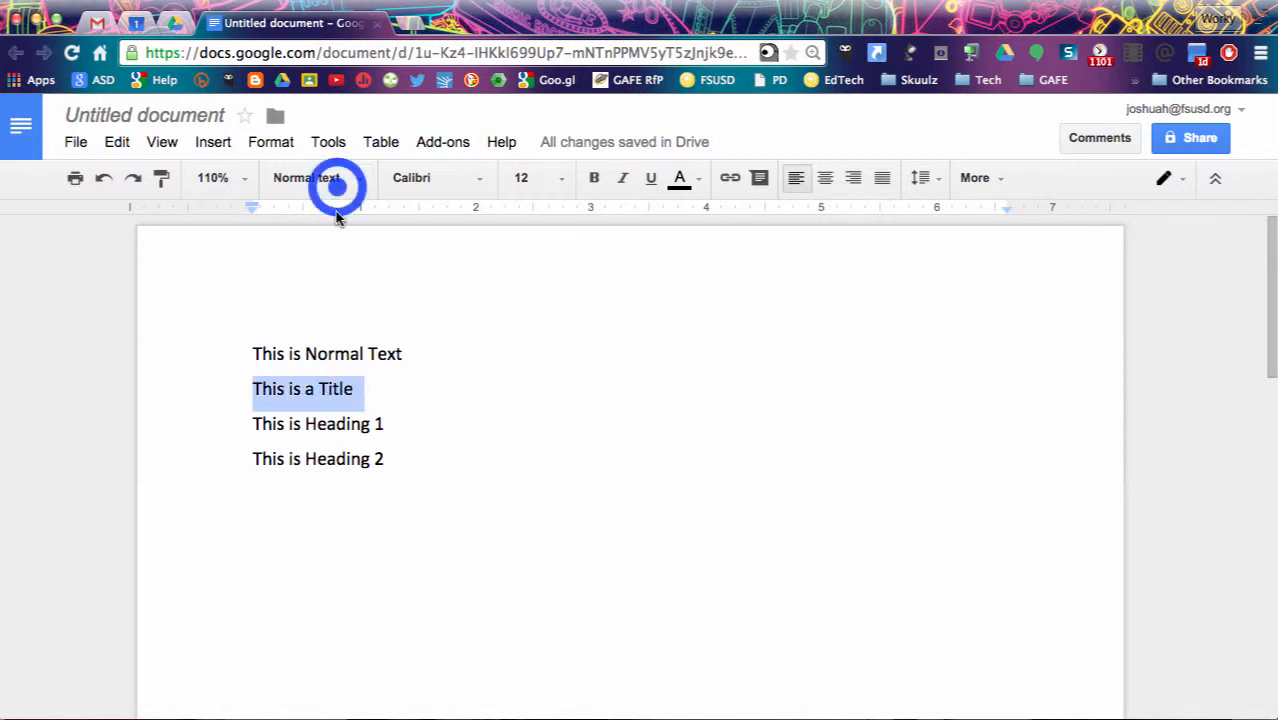
{"action": "left_click", "coordinate": [330, 290]}
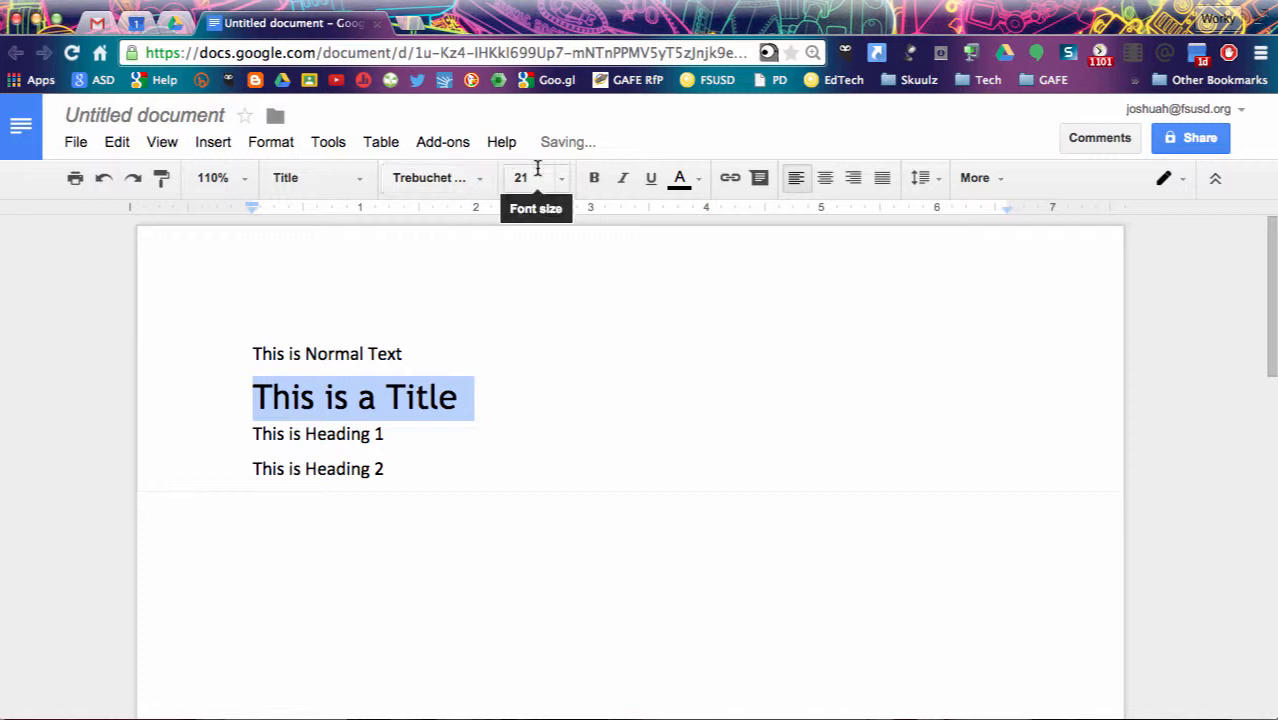
{"action": "left_click", "coordinate": [938, 180]}
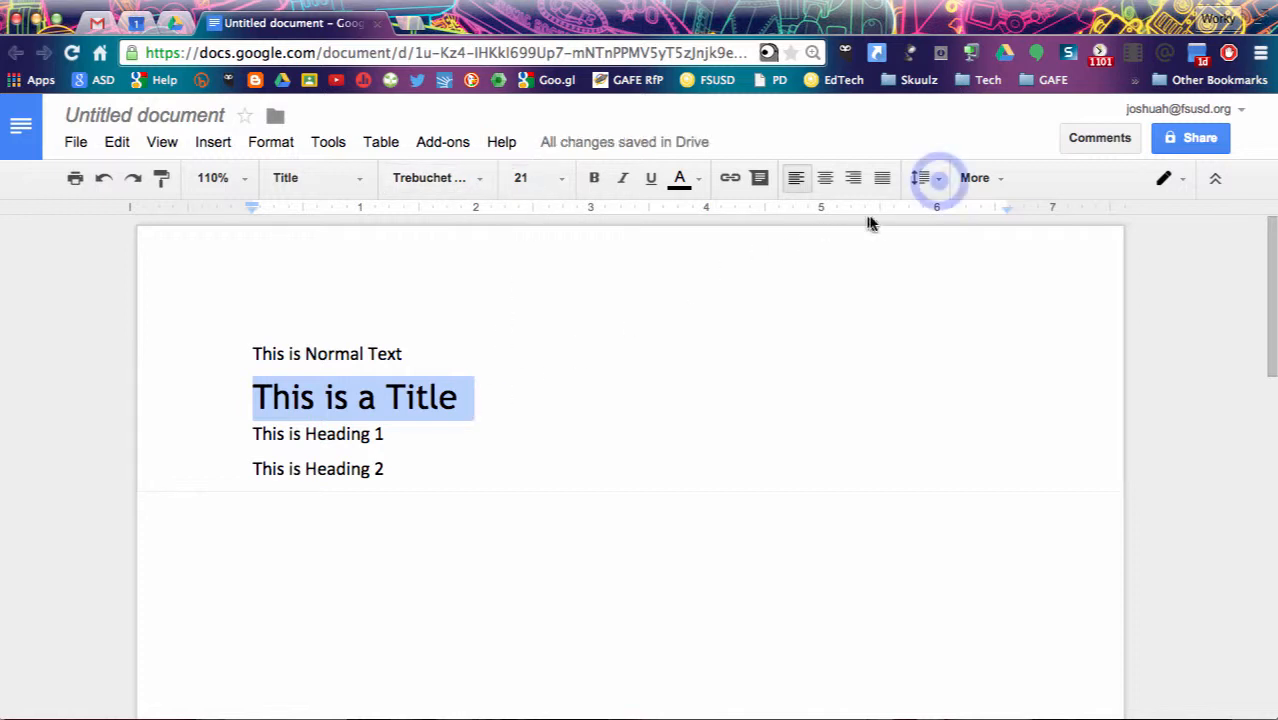
{"action": "left_click", "coordinate": [970, 448]}
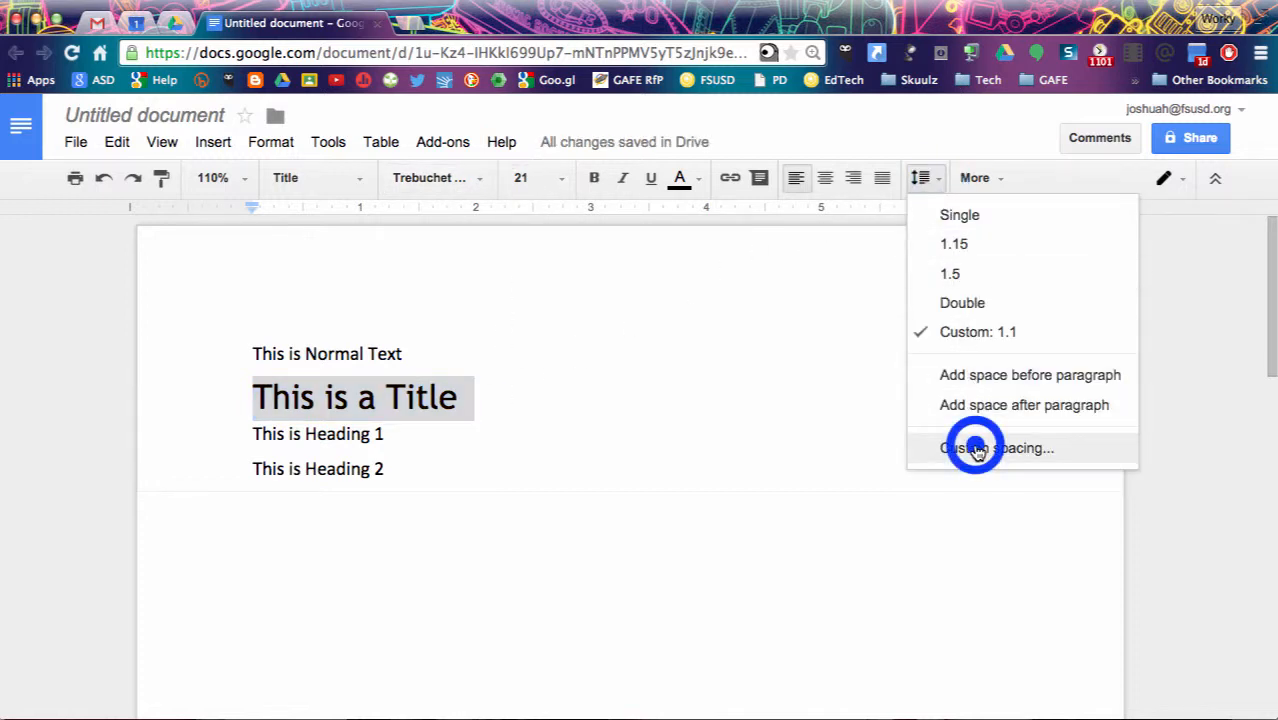
{"action": "left_click", "coordinate": [610, 498]}
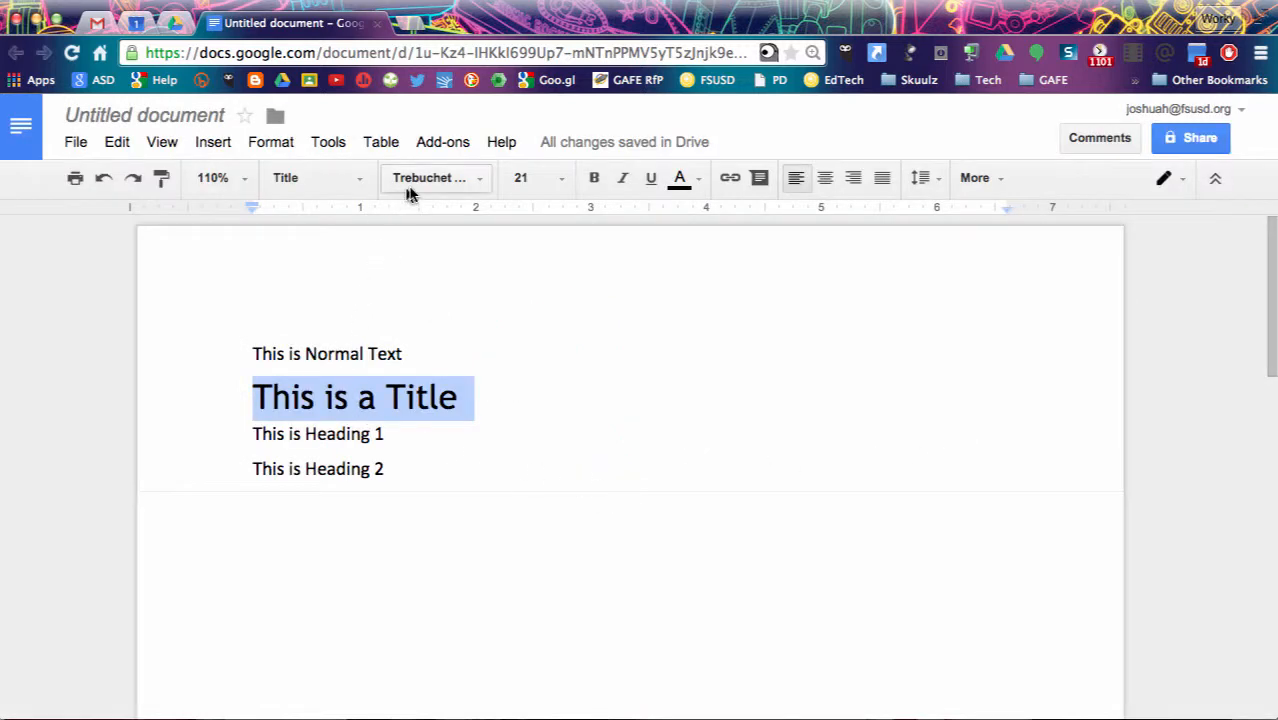
Set the "This is a Title" line to size 30 in the Fredericka the Great font
{"action": "left_click", "coordinate": [562, 184]}
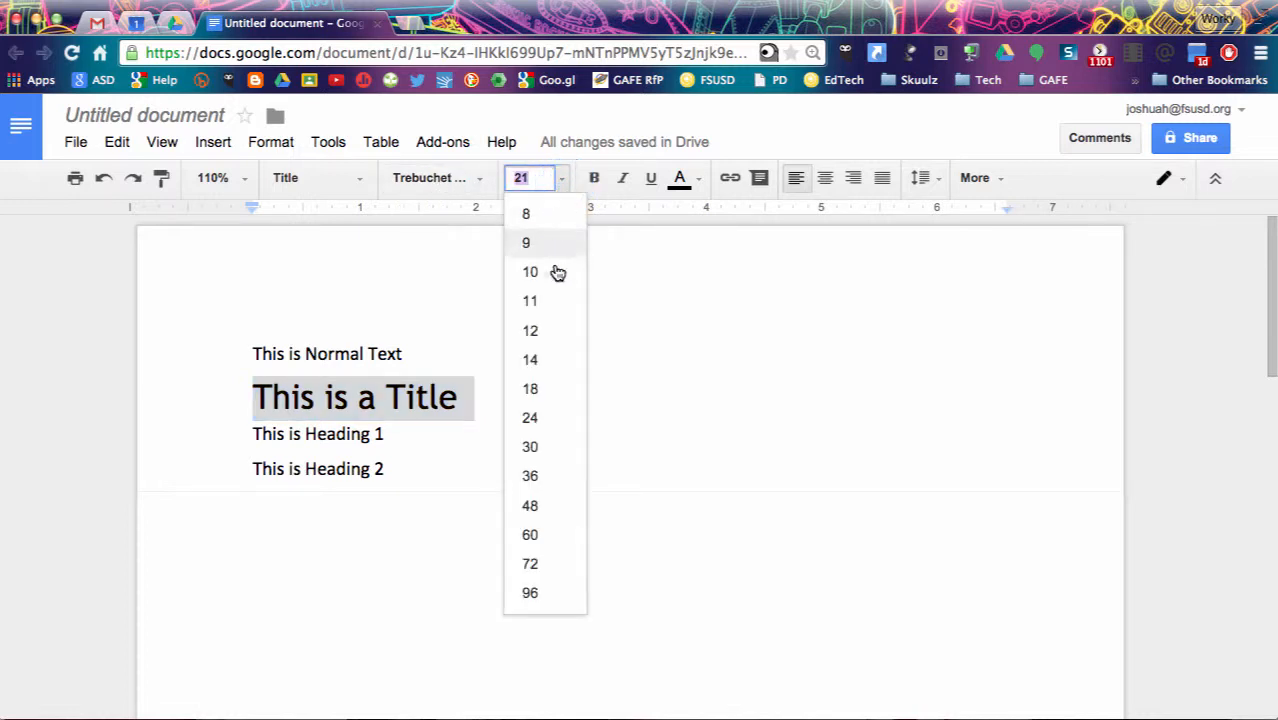
{"action": "left_click", "coordinate": [544, 442]}
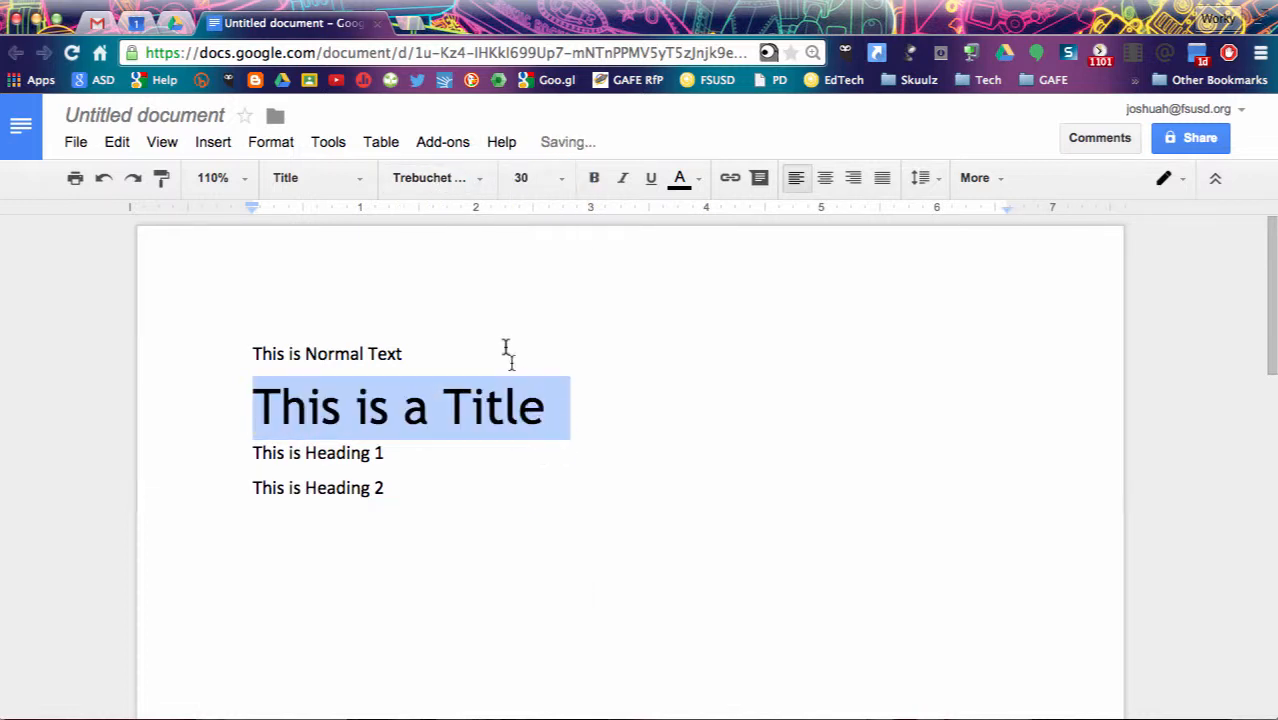
{"action": "left_click", "coordinate": [480, 188]}
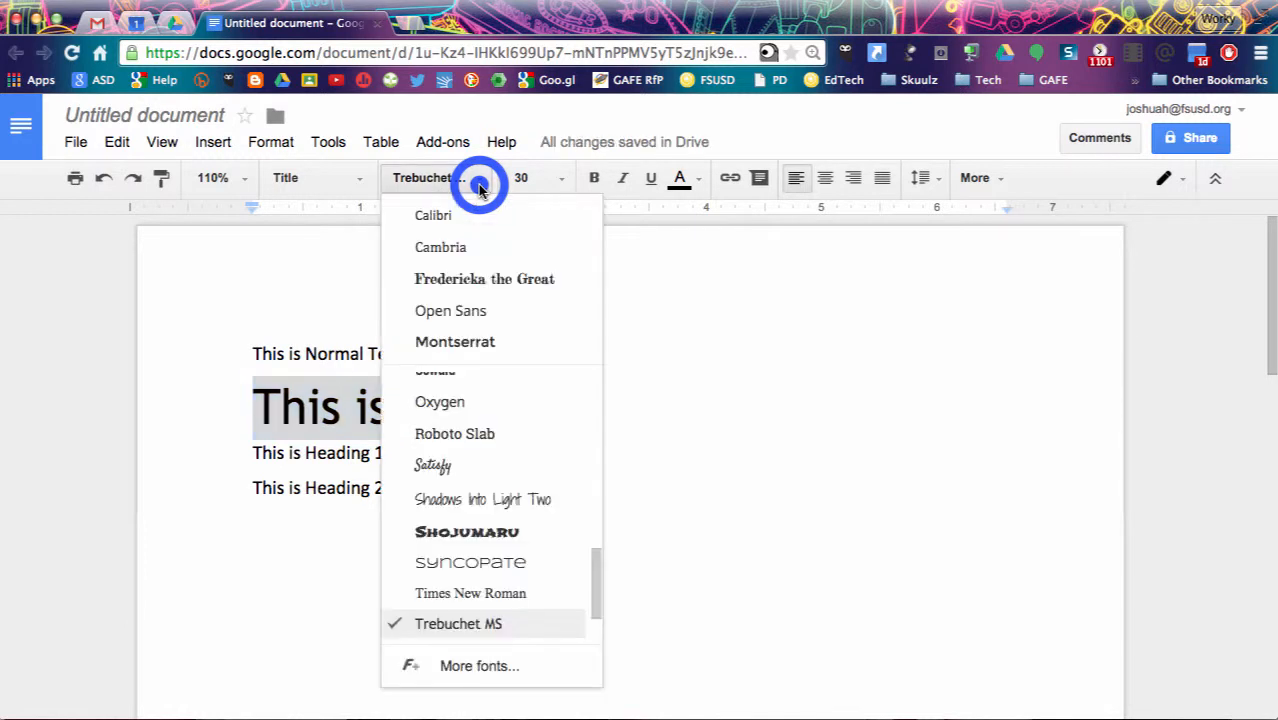
{"action": "left_click", "coordinate": [466, 282]}
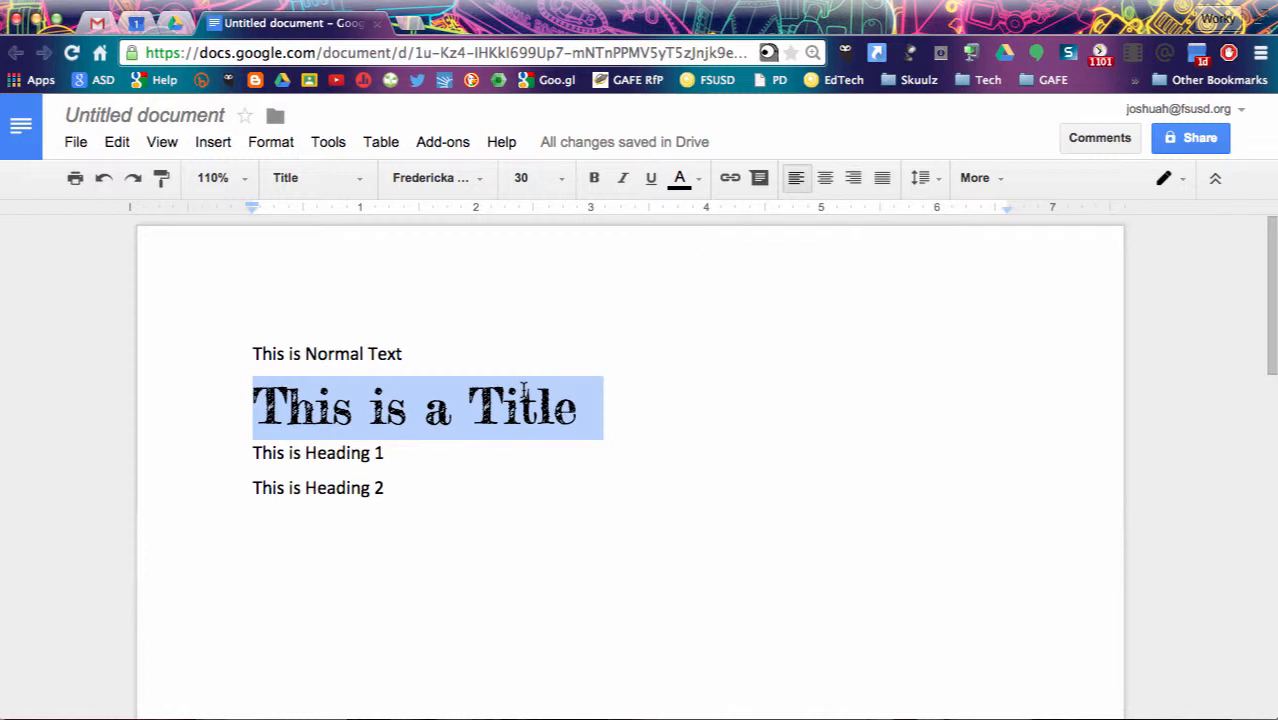
Add space after the "This is a Title" paragraph
{"action": "left_click", "coordinate": [390, 455]}
{"action": "left_click", "coordinate": [388, 420]}
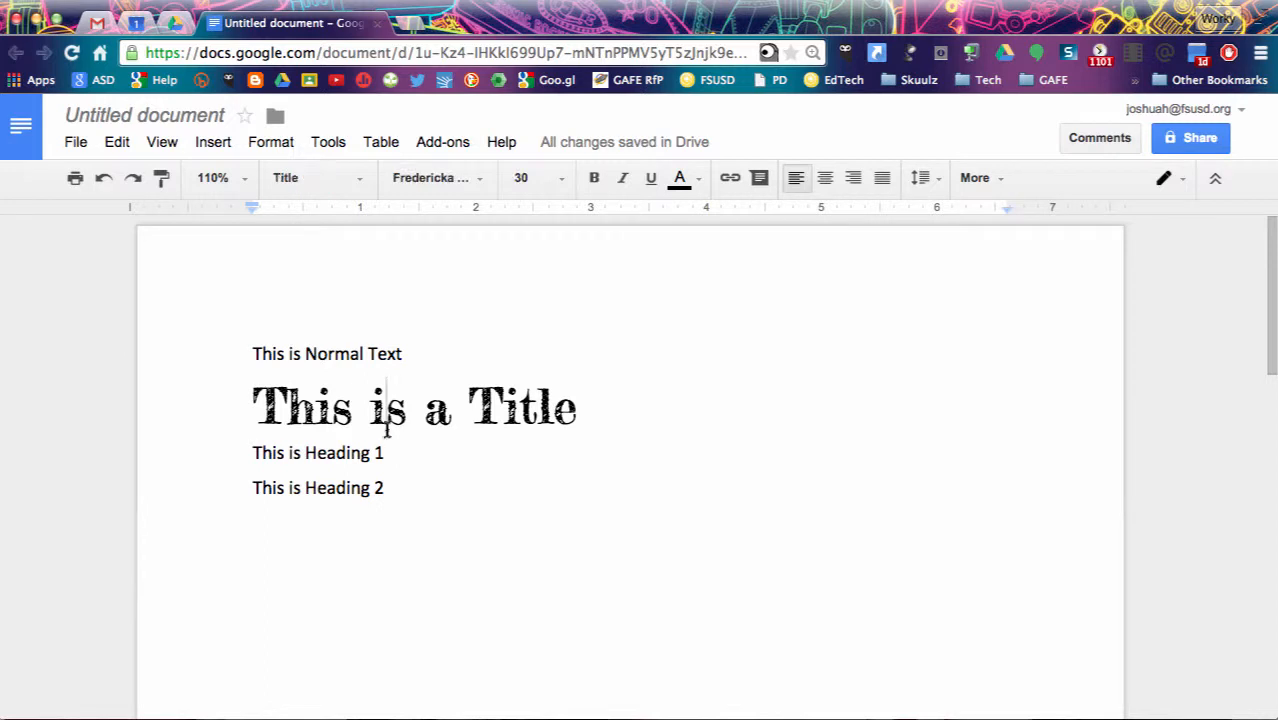
{"action": "left_click", "coordinate": [384, 451]}
{"action": "left_click", "coordinate": [336, 405]}
{"action": "left_click", "coordinate": [939, 188]}
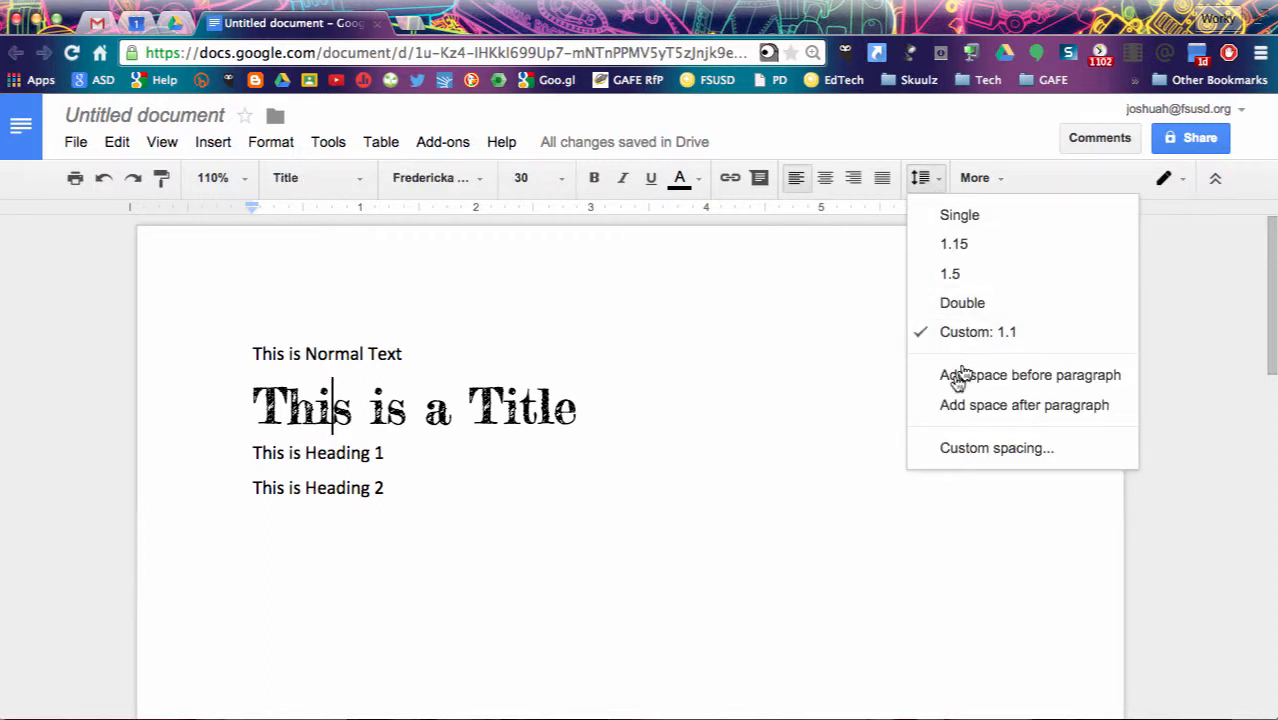
{"action": "left_click", "coordinate": [955, 405]}
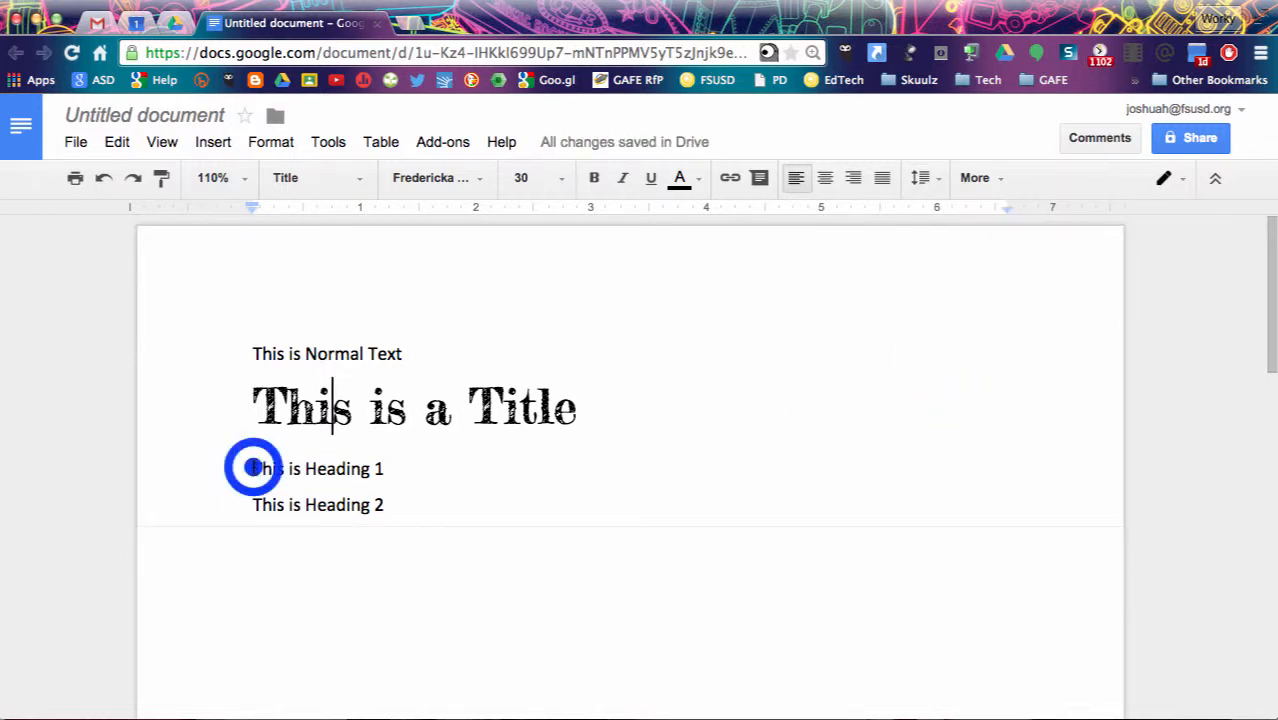
Apply the Heading 1 style to the "This is Heading 1" line and set its font to Cambria
{"action": "left_click_drag", "start_coordinate": [252, 468], "coordinate": [383, 468]}
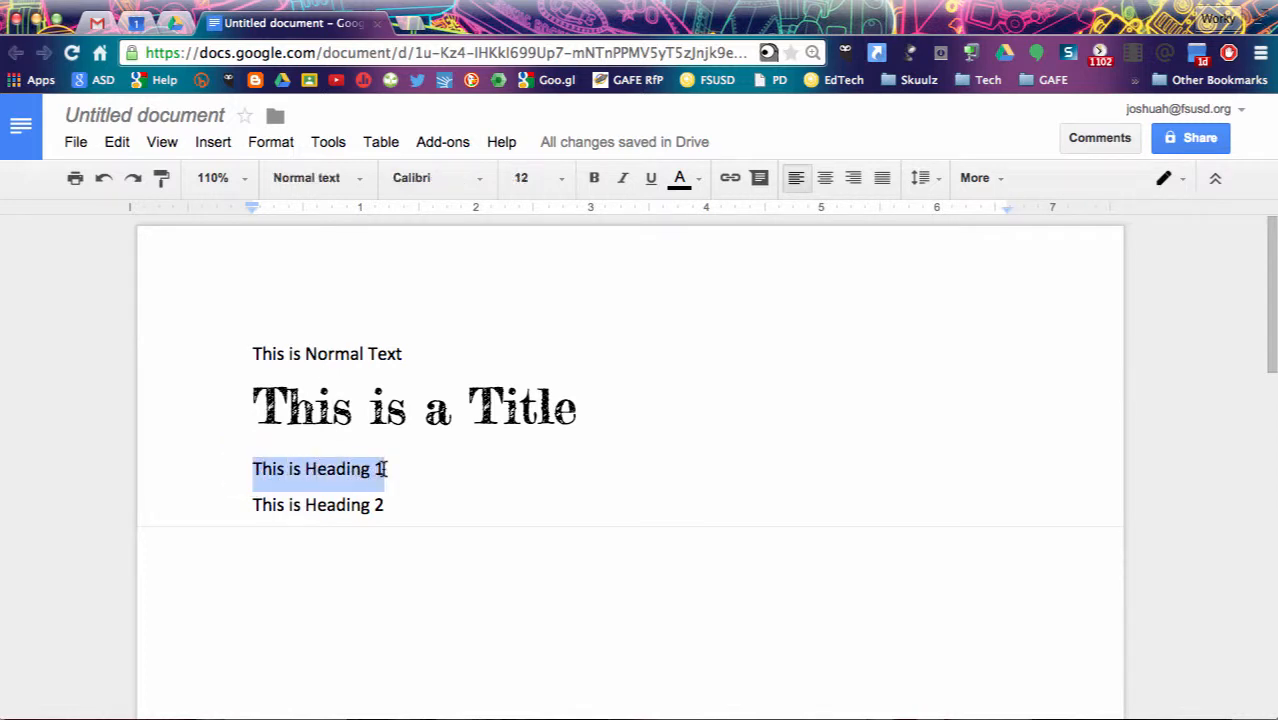
{"action": "left_click", "coordinate": [360, 178]}
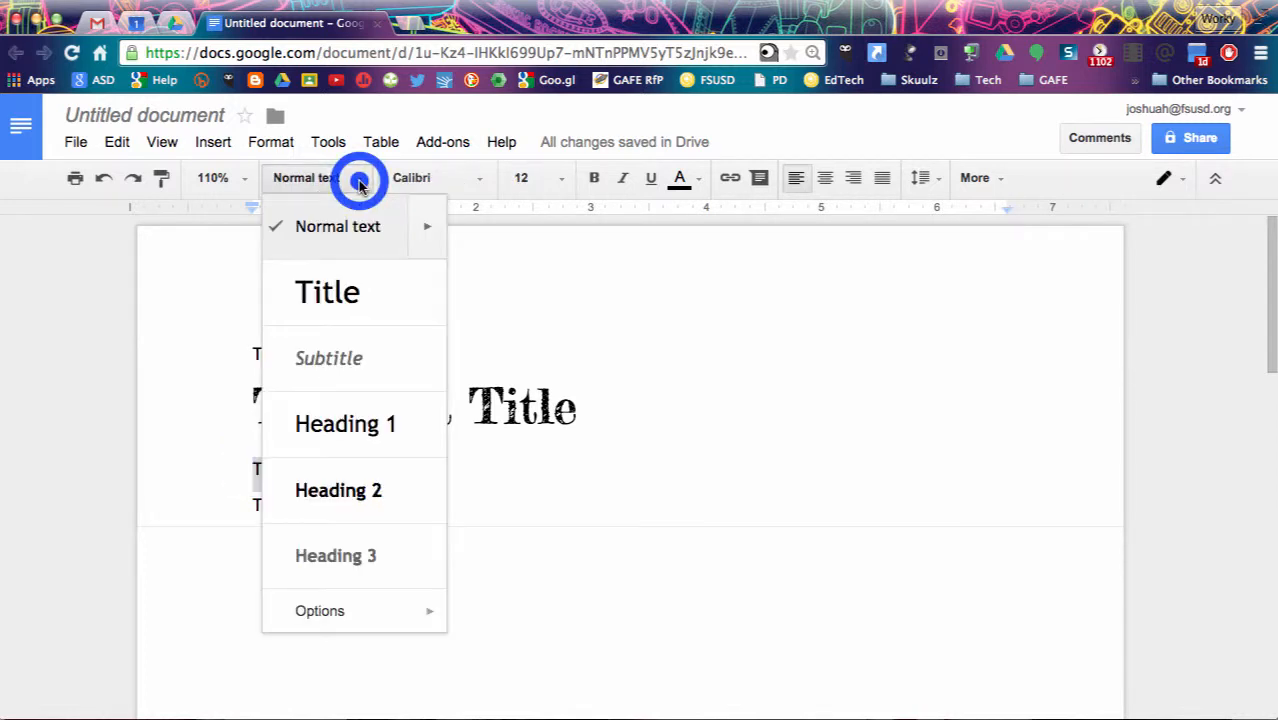
{"action": "left_click", "coordinate": [355, 423]}
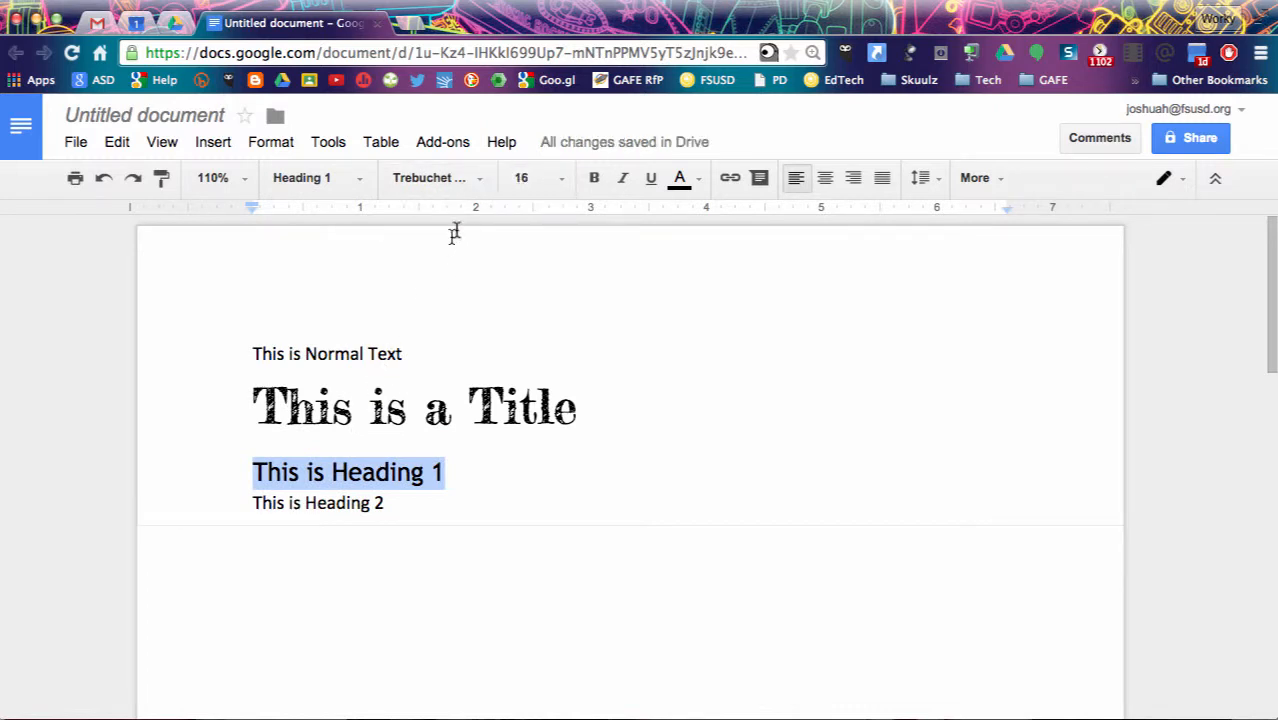
{"action": "left_click", "coordinate": [475, 177]}
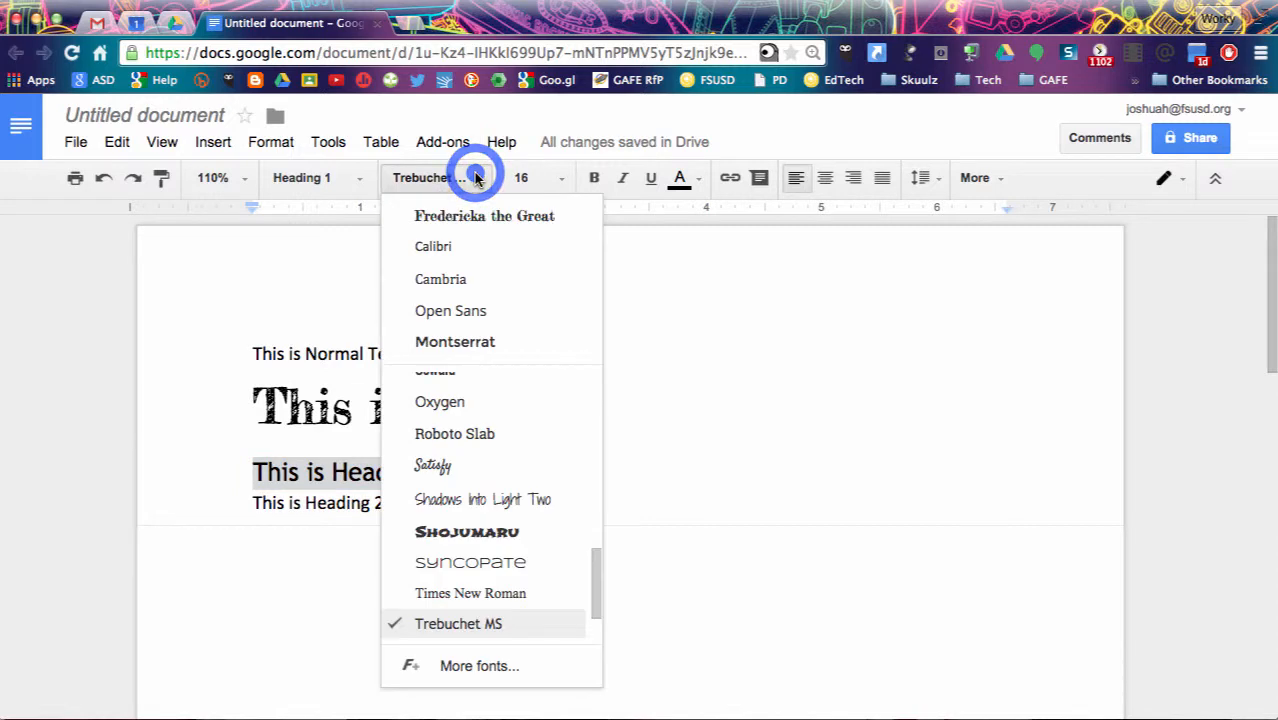
{"action": "left_click", "coordinate": [476, 281]}
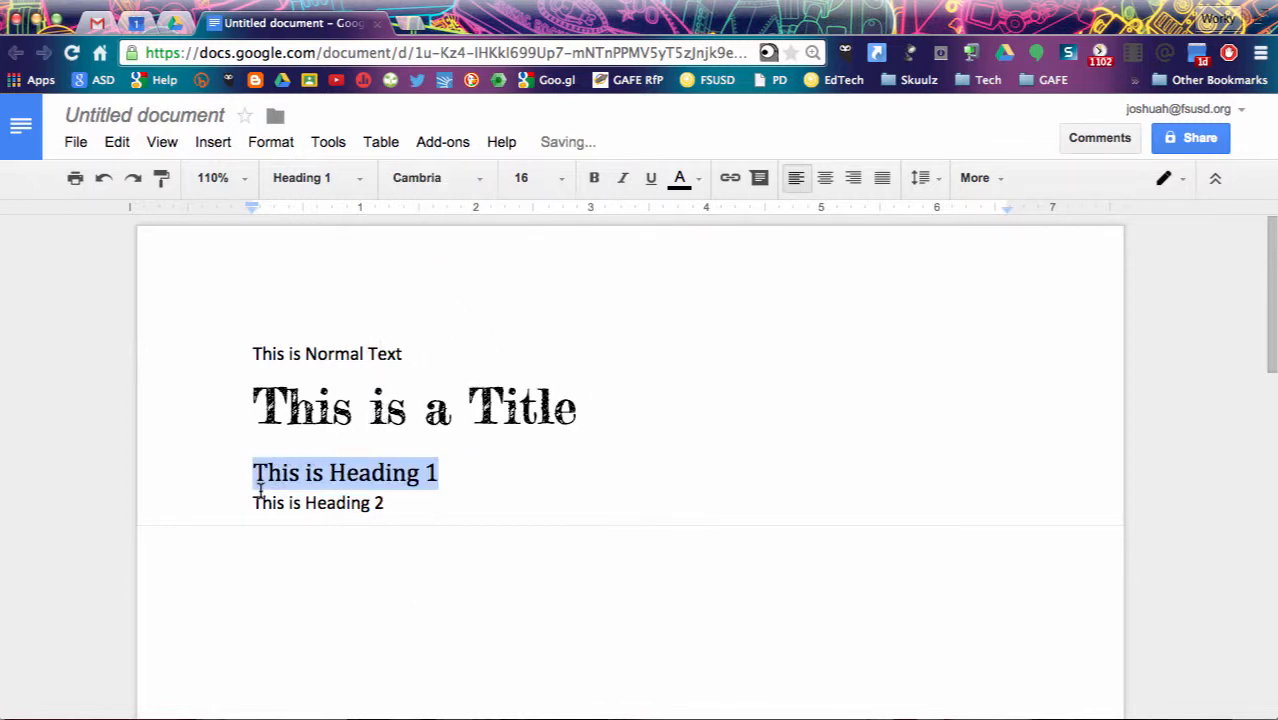
Apply the Heading 2 style to the "This is Heading 2" line and set its font to Cambria
{"action": "left_click_drag", "start_coordinate": [252, 502], "coordinate": [388, 505]}
{"action": "left_click", "coordinate": [339, 178]}
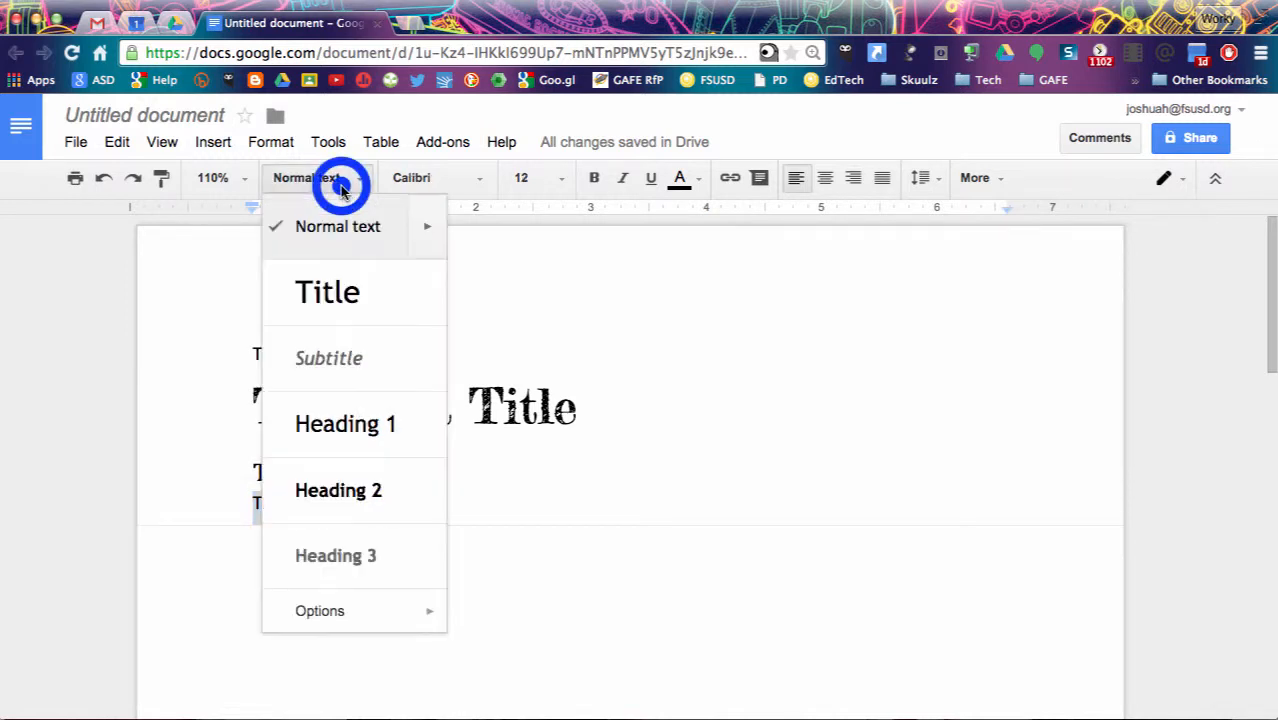
{"action": "left_click", "coordinate": [342, 470]}
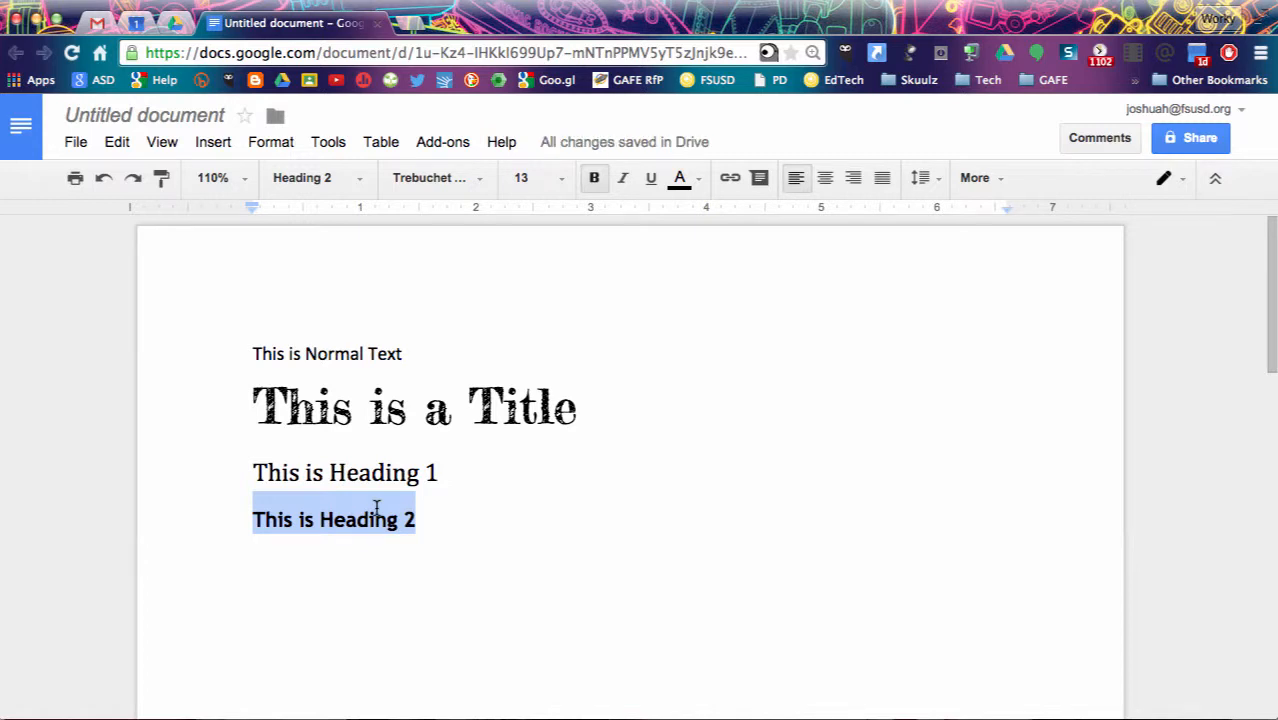
{"action": "left_click", "coordinate": [462, 179]}
{"action": "left_click", "coordinate": [445, 212]}
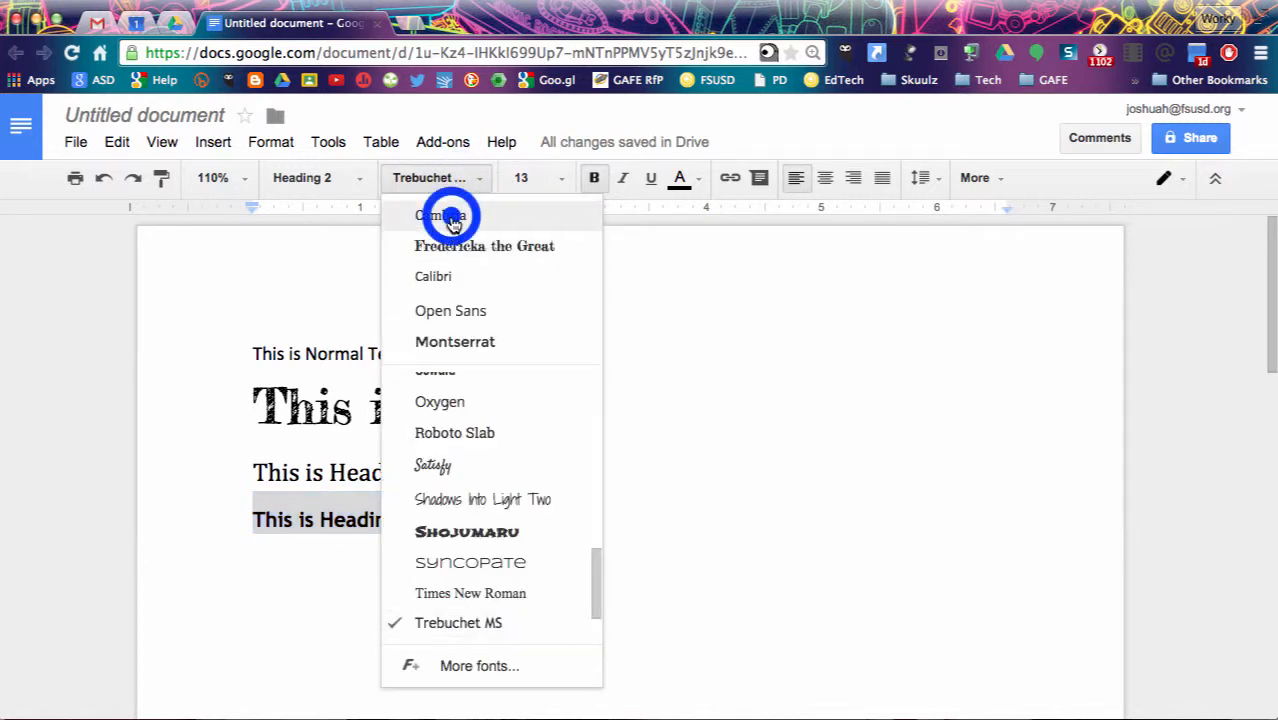
Update the Title style to match the formatting of the "This is a Title" line
{"action": "left_click", "coordinate": [322, 417]}
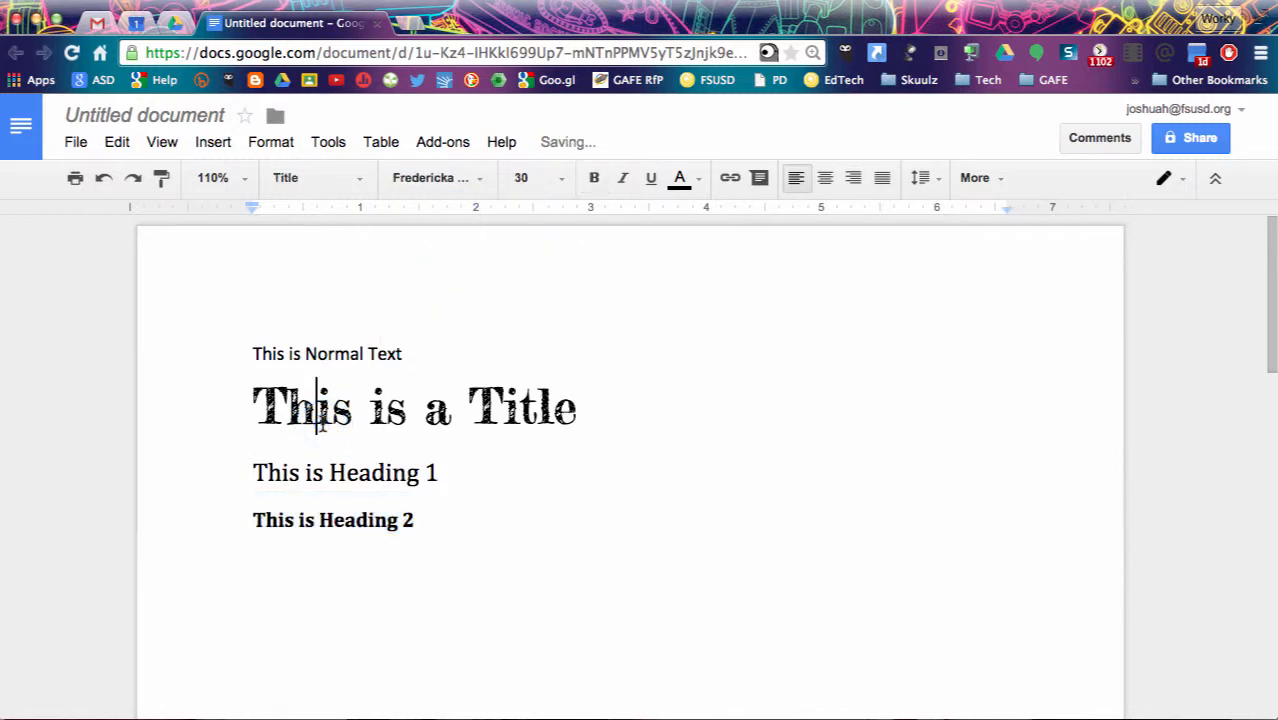
{"action": "left_click", "coordinate": [355, 179]}
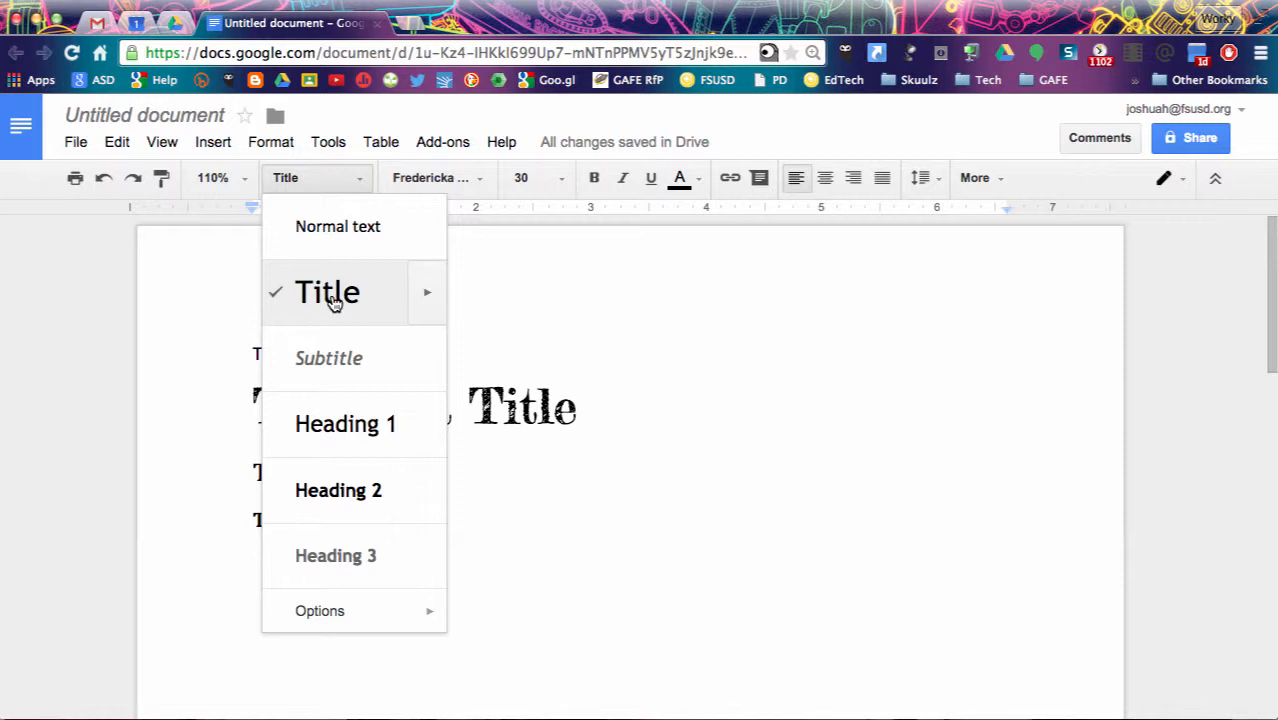
{"action": "left_click", "coordinate": [424, 295]}
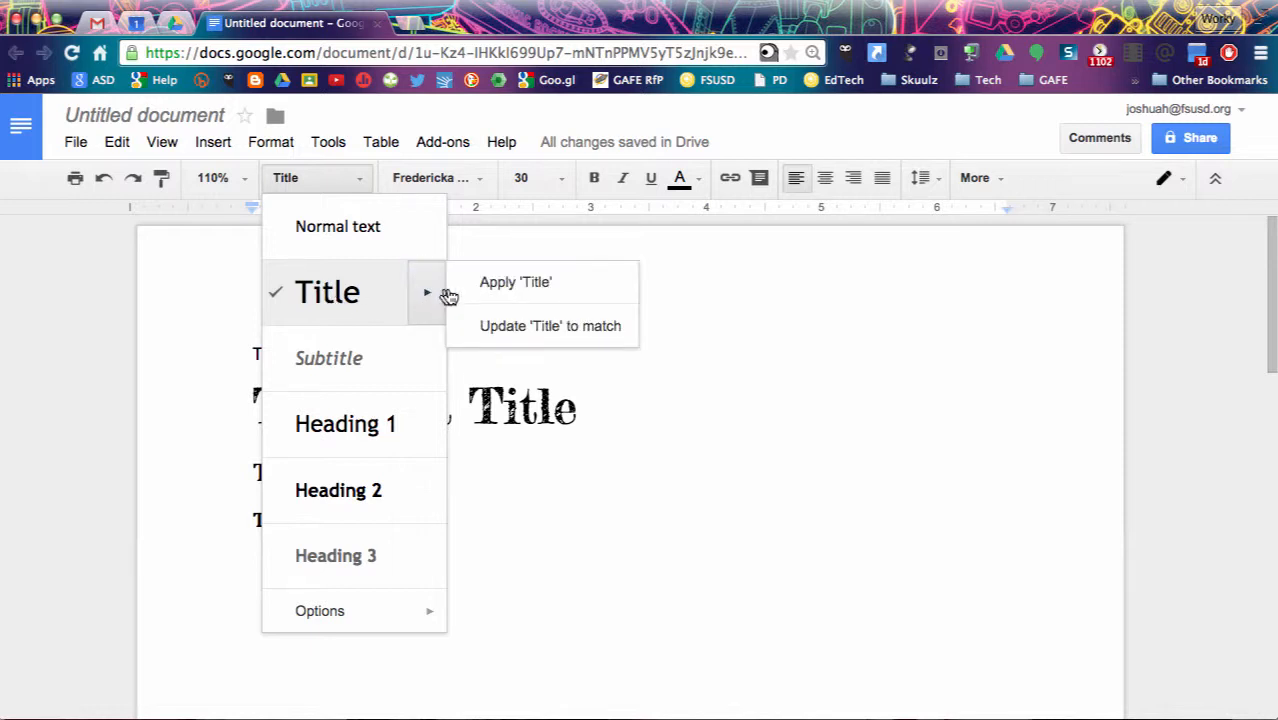
{"action": "left_click", "coordinate": [498, 326]}
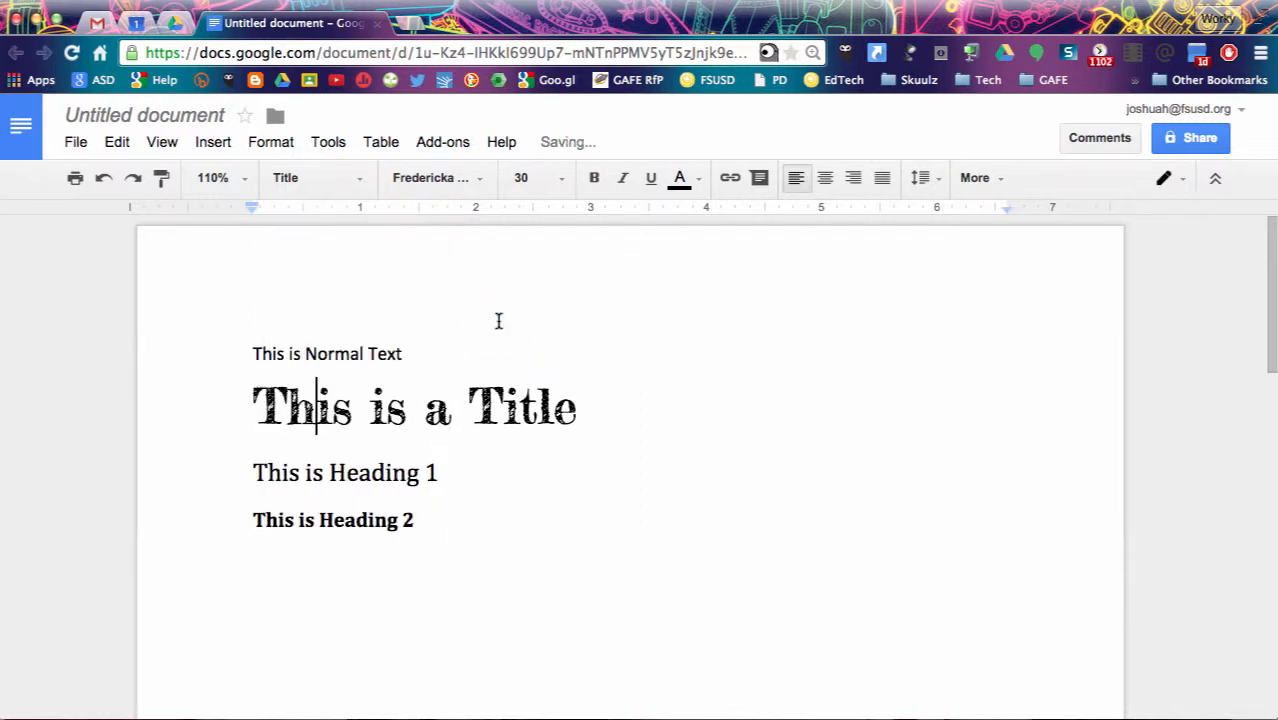
{"action": "left_click", "coordinate": [354, 179]}
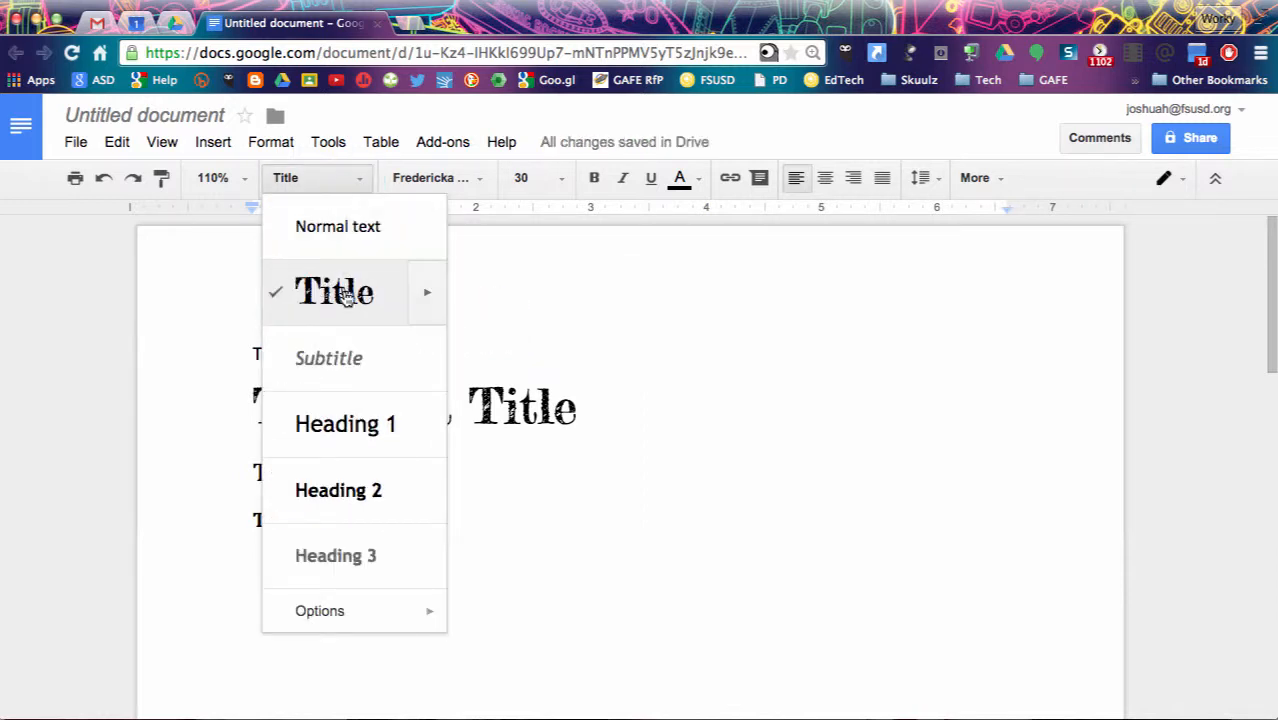
{"action": "left_click", "coordinate": [512, 480]}
Update the Heading 1 style to match the formatting of the "This is Heading 1" line
{"action": "left_click", "coordinate": [345, 472]}
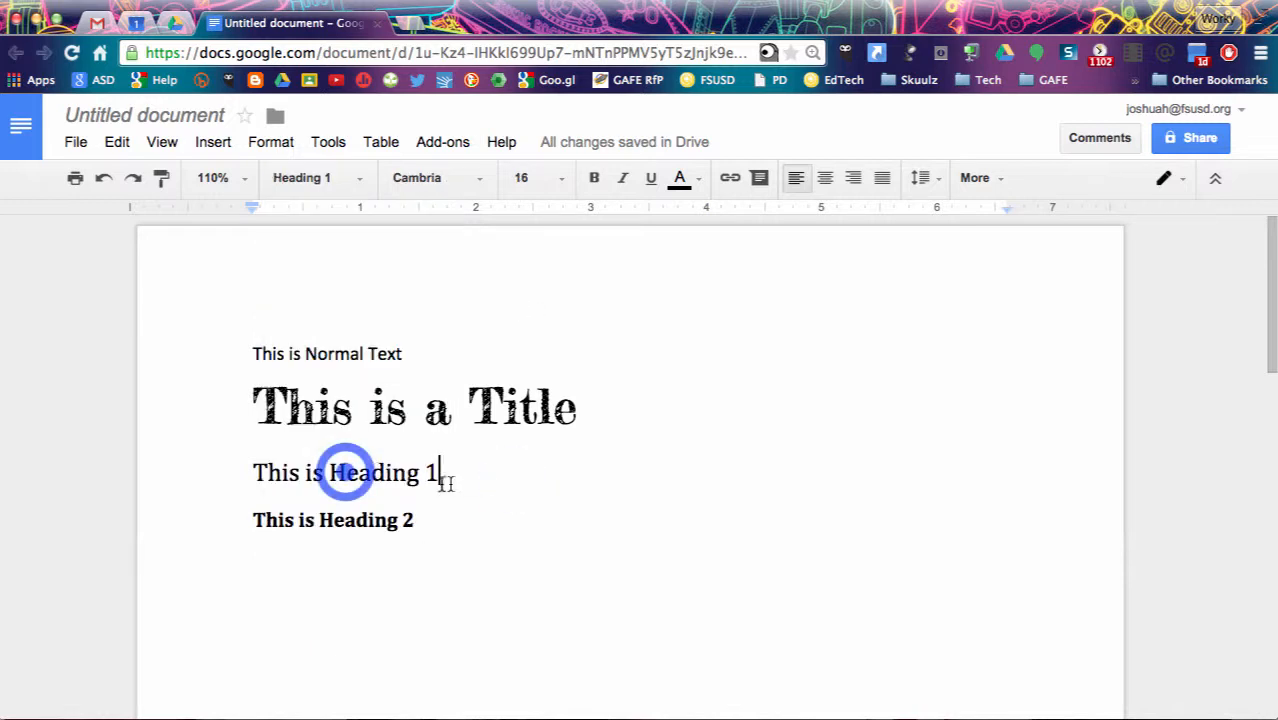
{"action": "left_click", "coordinate": [345, 176]}
{"action": "mouse_move", "coordinate": [420, 422]}
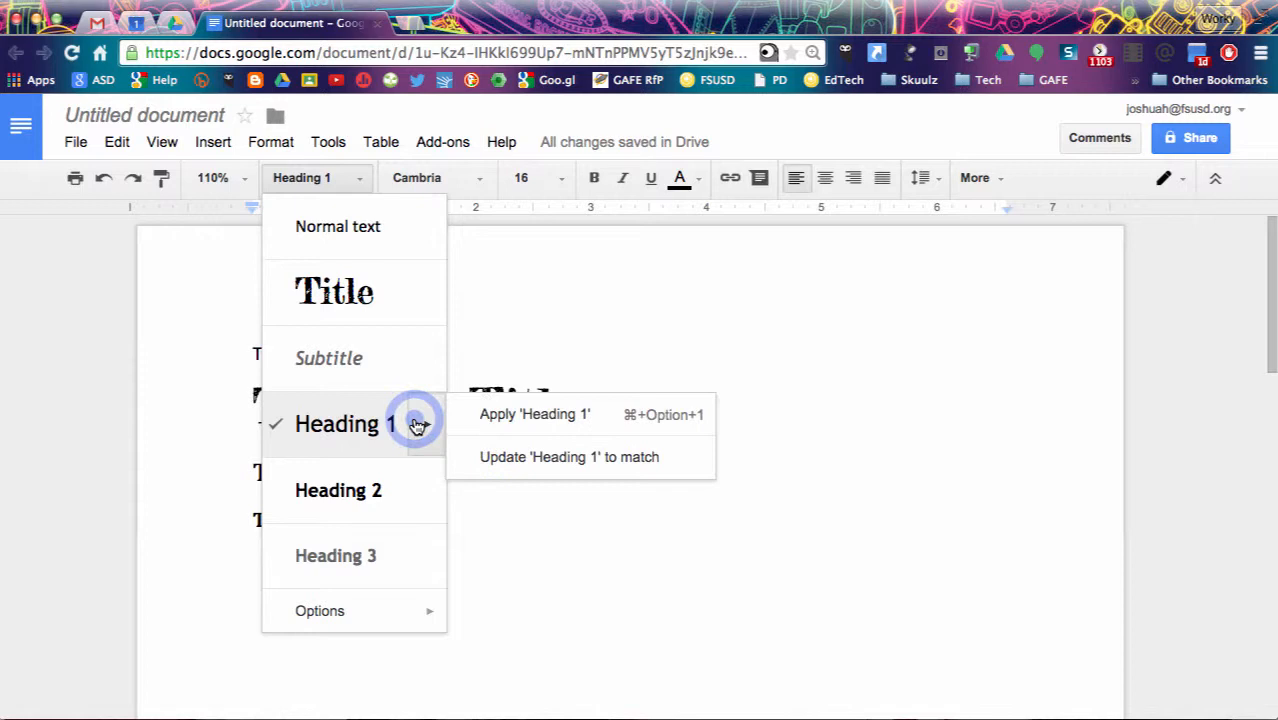
{"action": "left_click", "coordinate": [500, 457]}
Update the Heading 2 style to match the formatting of the "This is Heading 2" line
{"action": "left_click", "coordinate": [340, 519]}
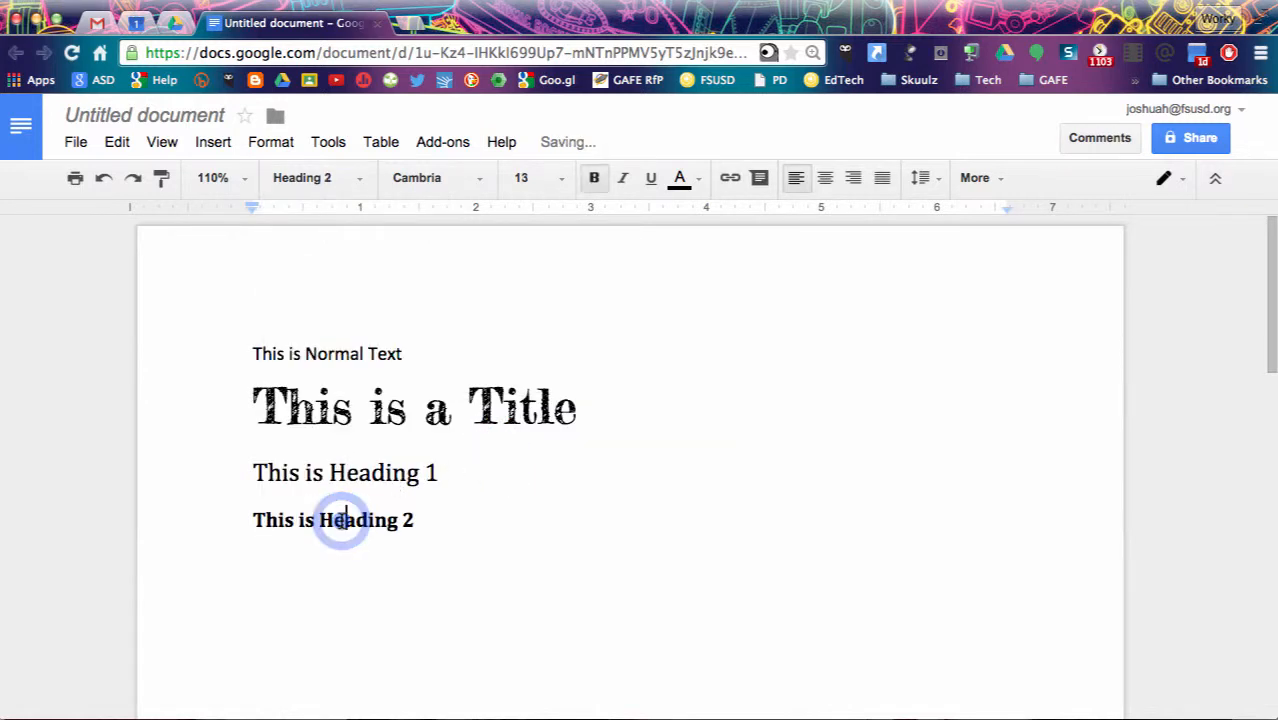
{"action": "left_click", "coordinate": [331, 177]}
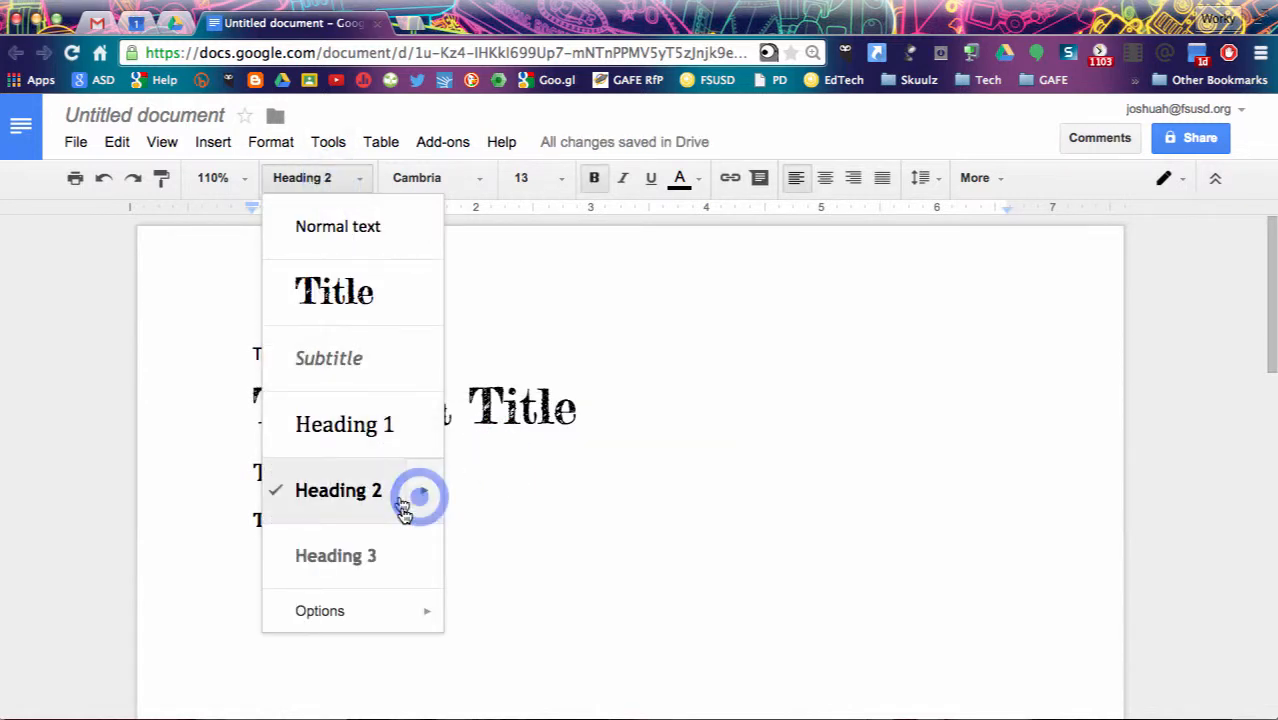
{"action": "left_click", "coordinate": [417, 498]}
{"action": "left_click", "coordinate": [508, 522]}
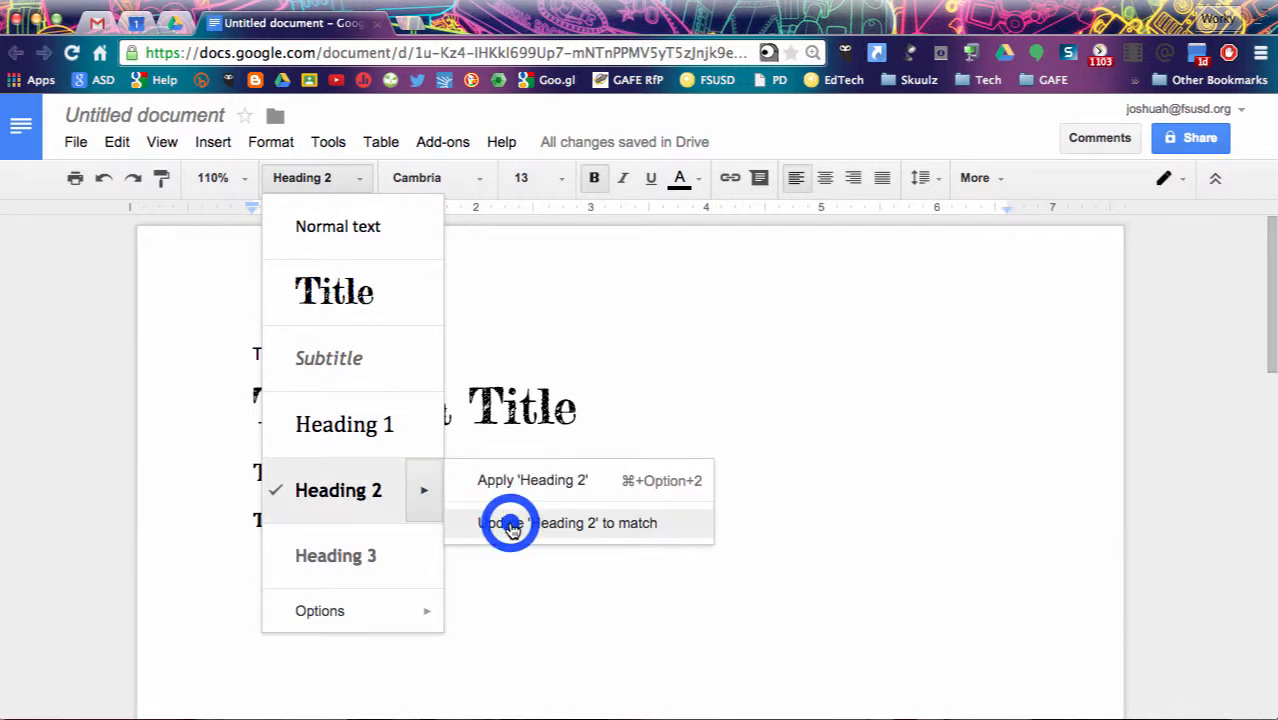
Save the updated Title, Heading 1 and Heading 2 styles as the default styles
{"action": "left_click", "coordinate": [359, 178]}
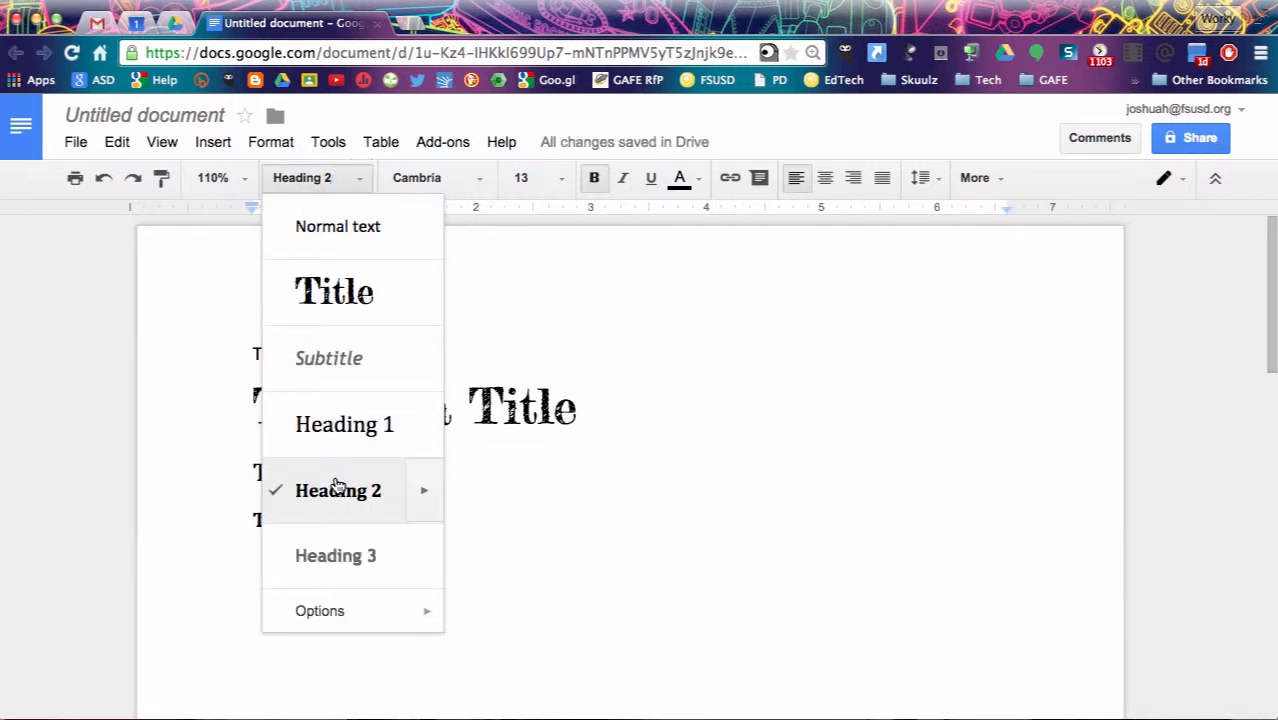
{"action": "mouse_move", "coordinate": [355, 615]}
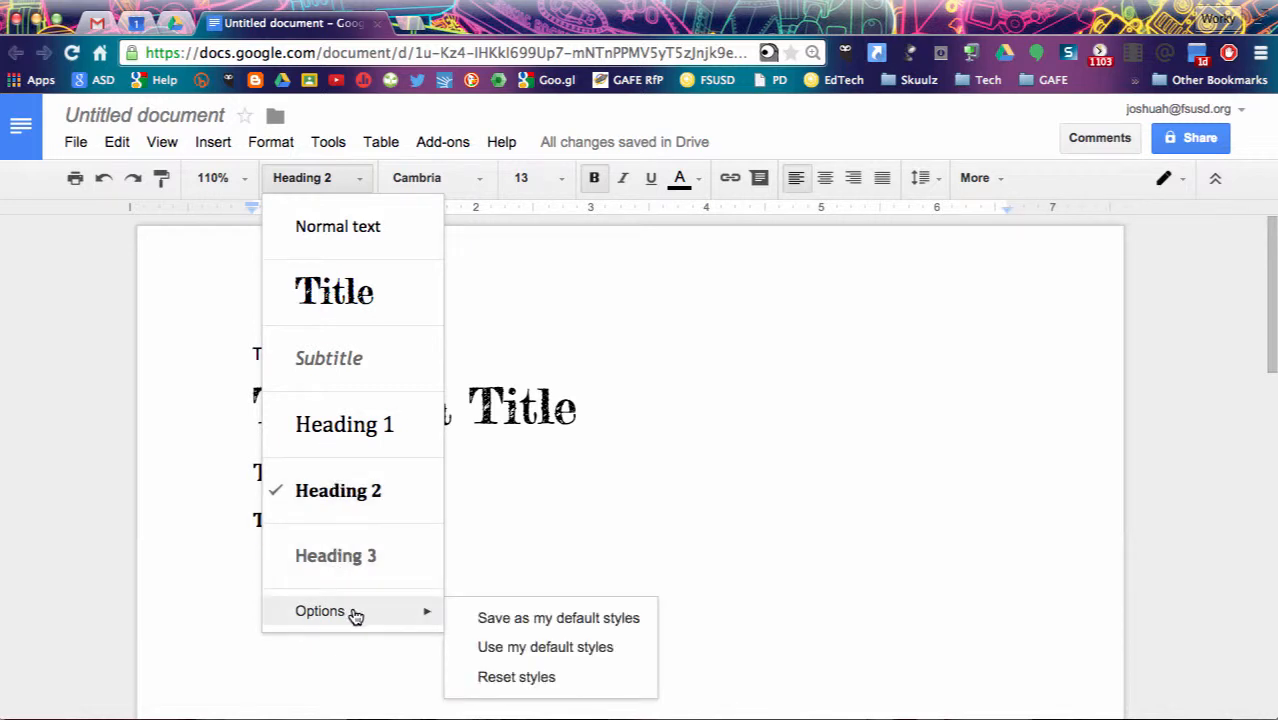
{"action": "left_click", "coordinate": [491, 619]}
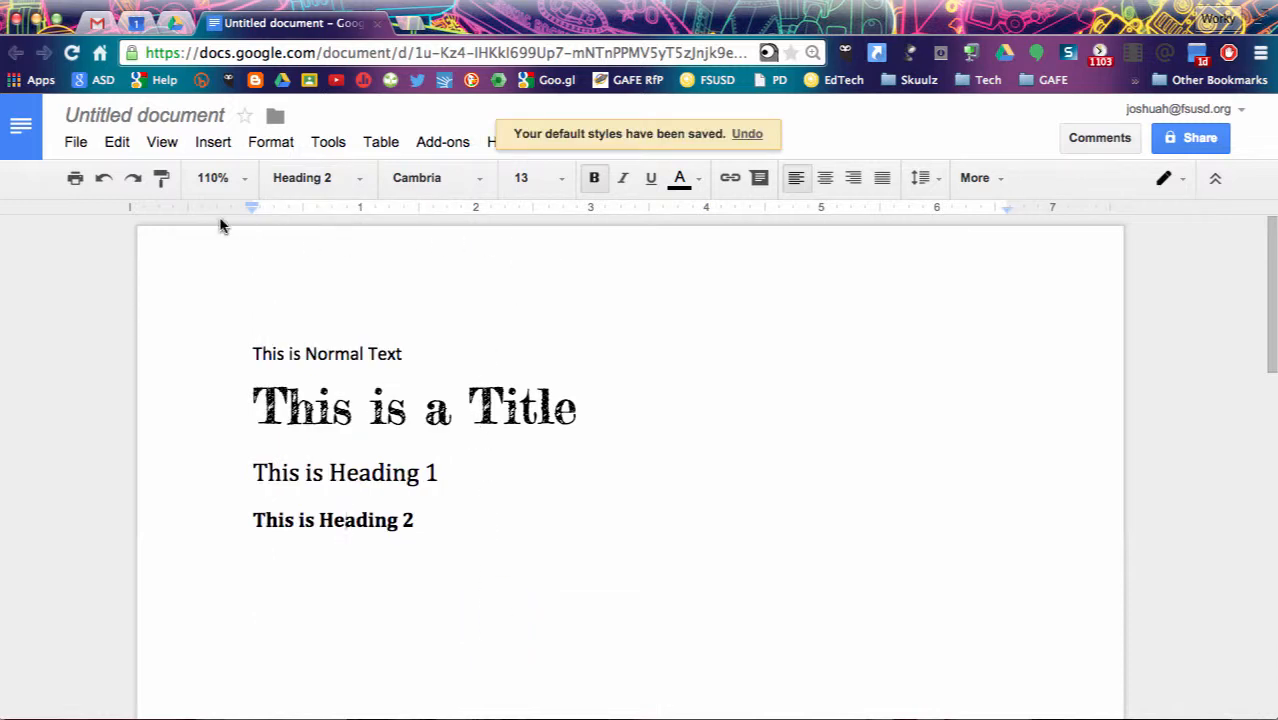
Create a new blank text document and open its paragraph style choices
{"action": "left_click", "coordinate": [78, 143]}
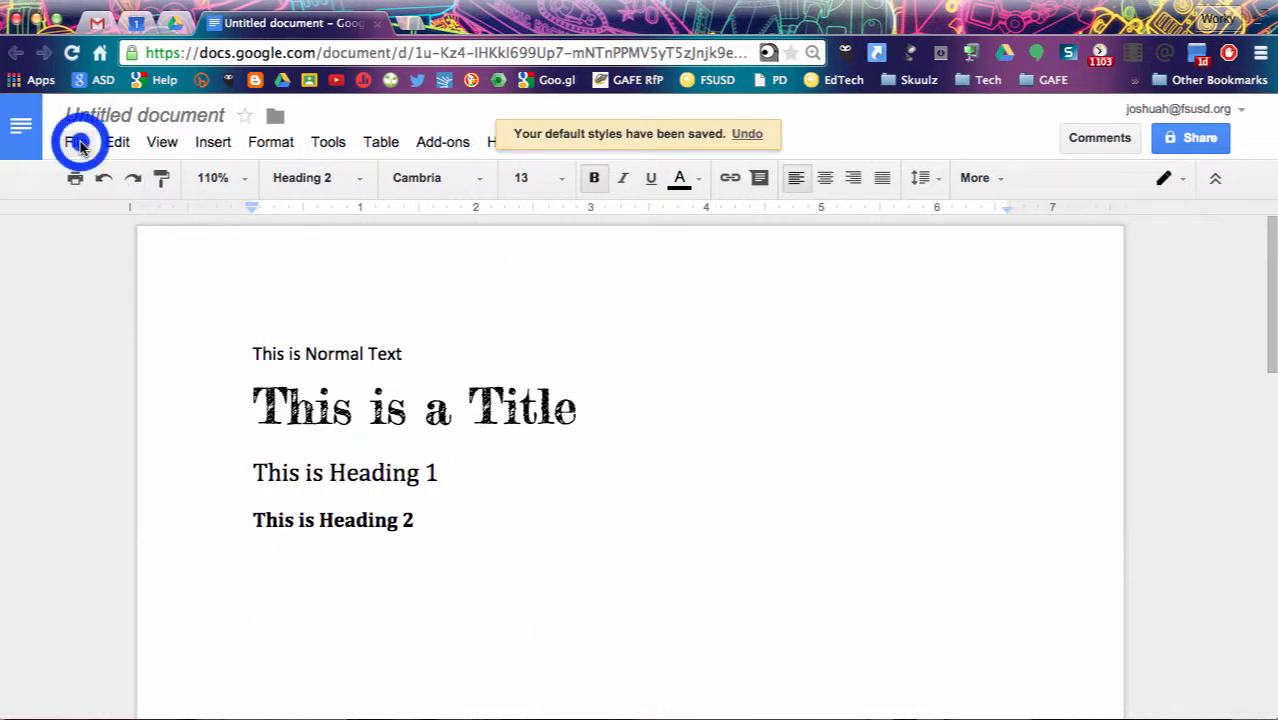
{"action": "mouse_move", "coordinate": [122, 219]}
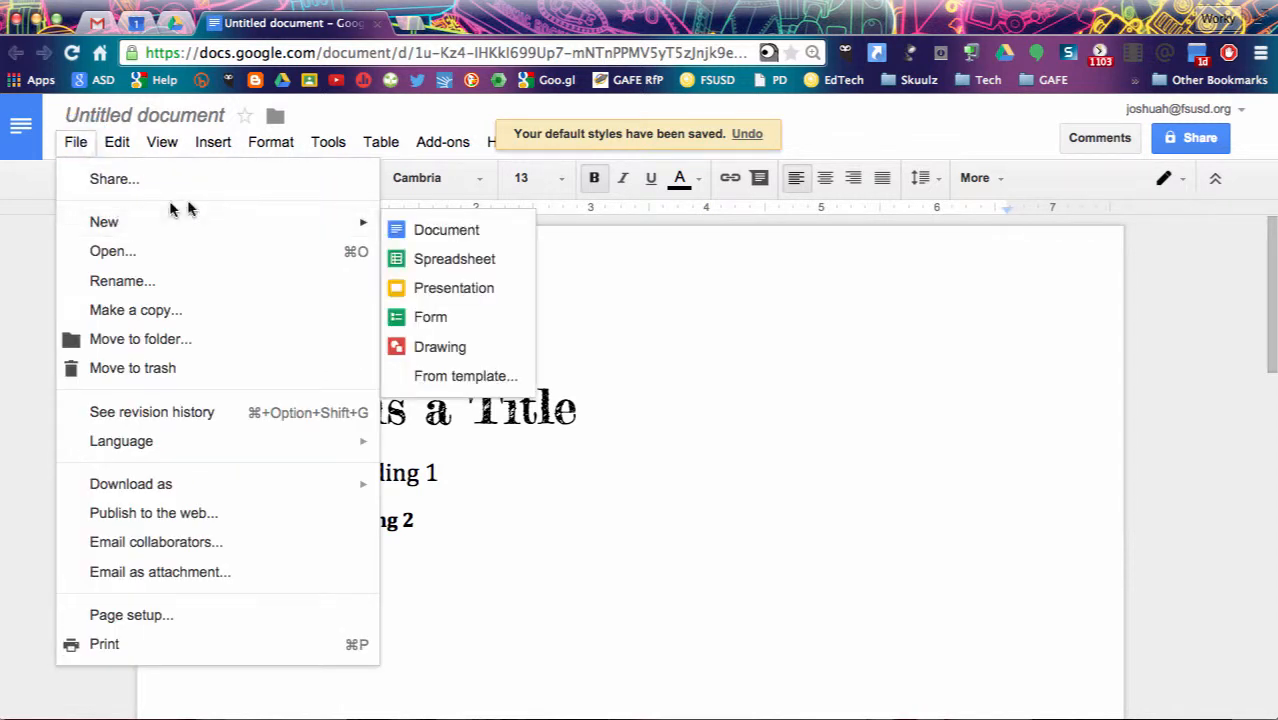
{"action": "left_click", "coordinate": [415, 220]}
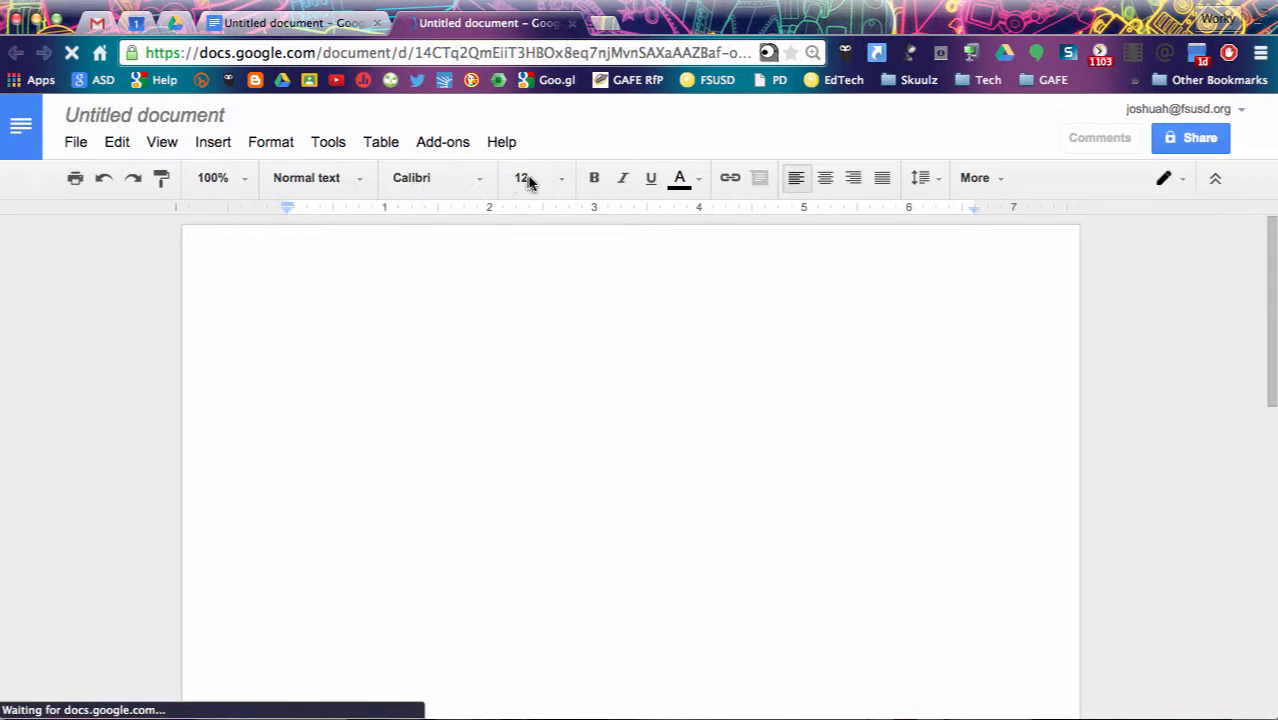
{"action": "left_click", "coordinate": [360, 178]}
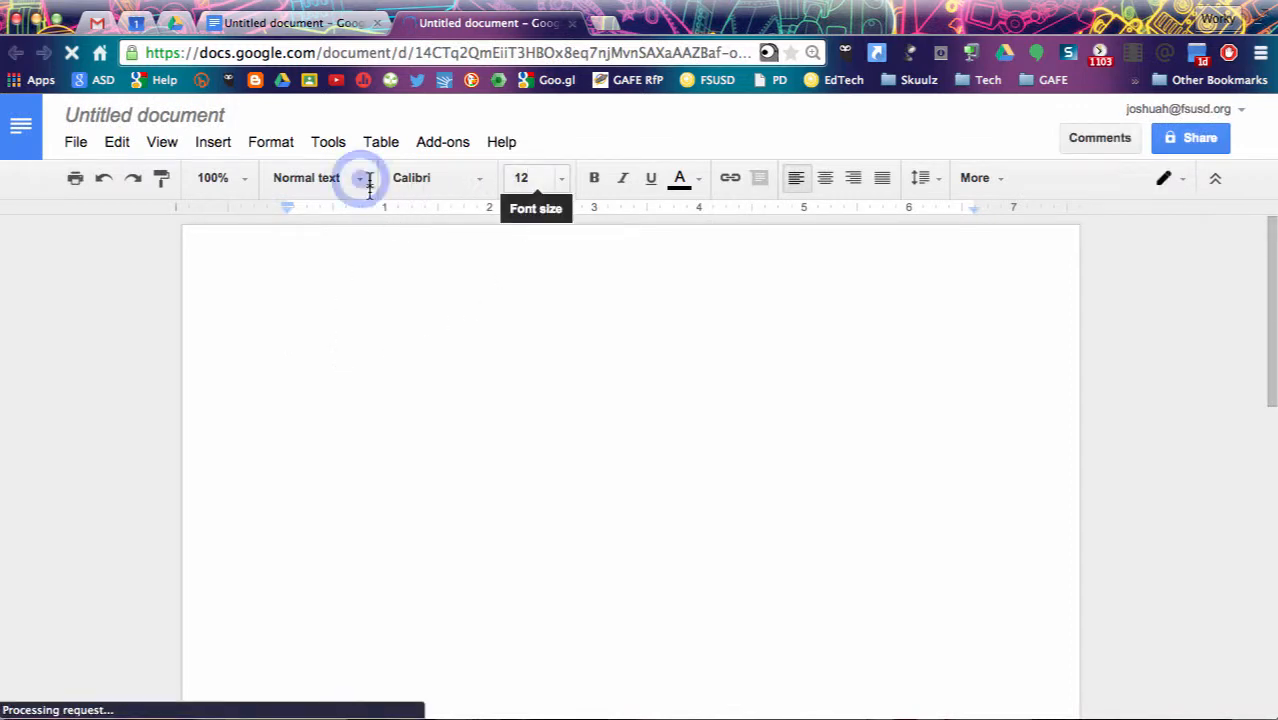